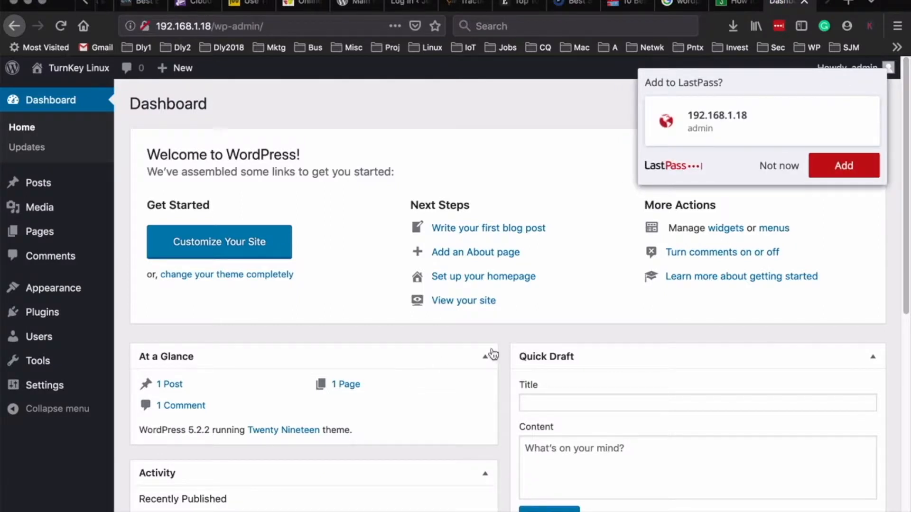
- Decline saving the login to LastPass and create a new page titled Home
click(779, 166)
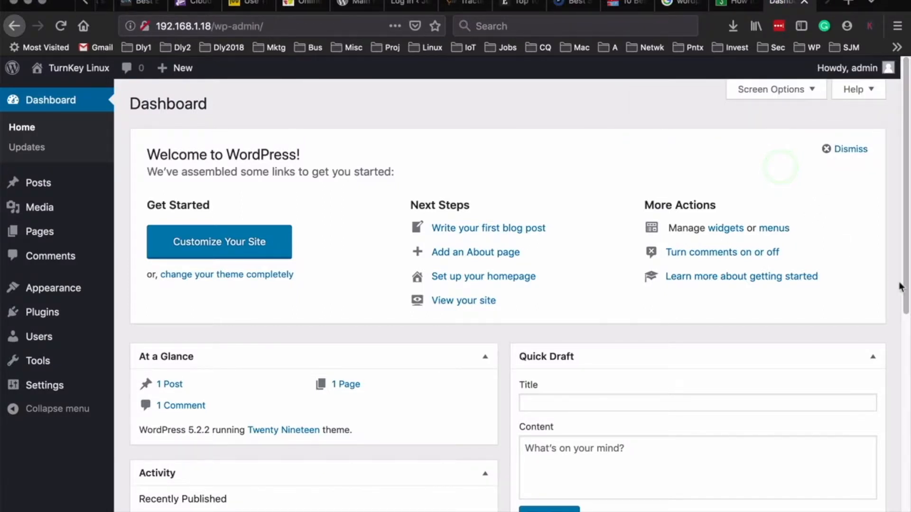
mouse_move(23, 236)
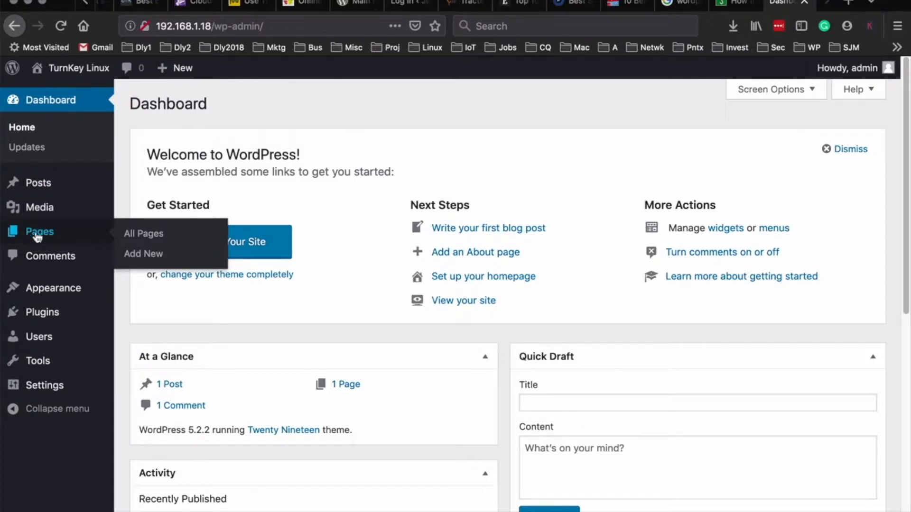
click(152, 240)
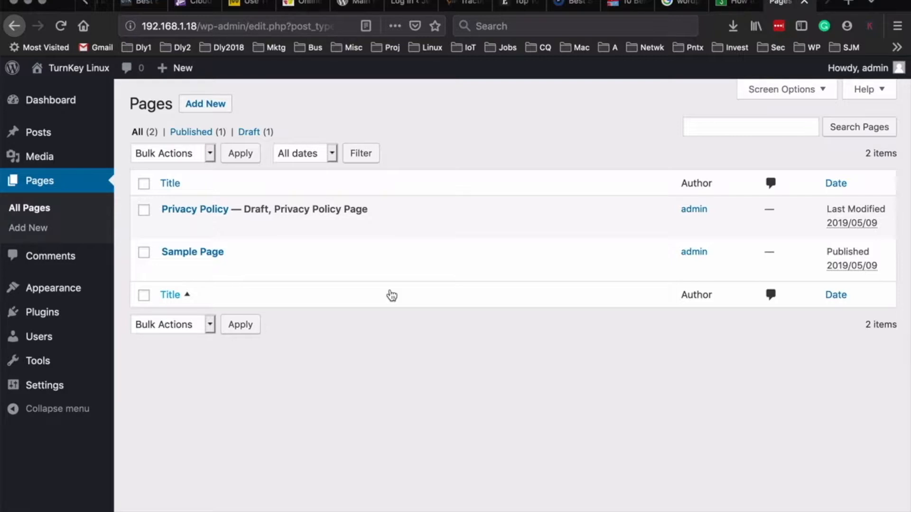
click(199, 107)
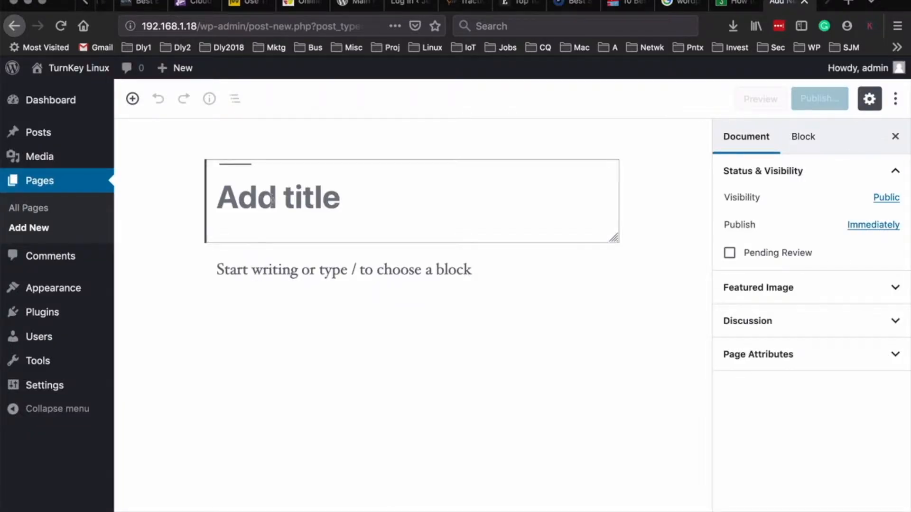
click(273, 199)
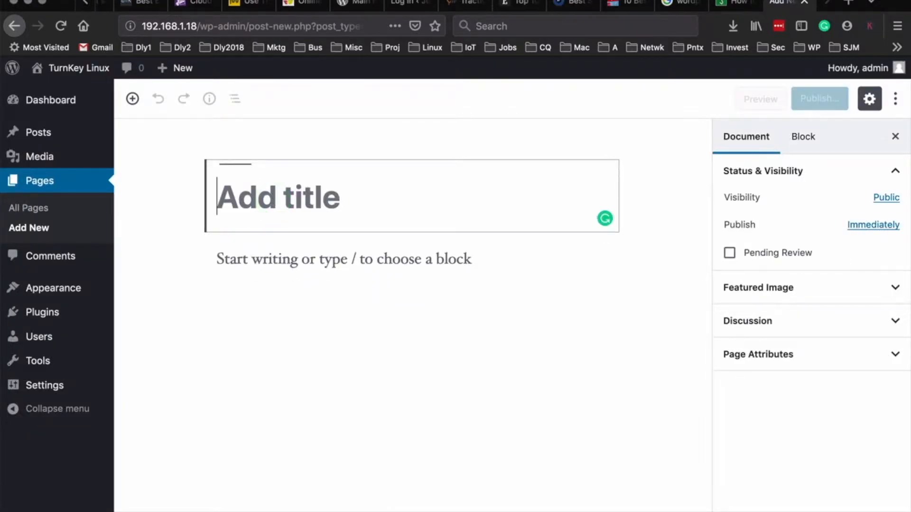
text(Home)
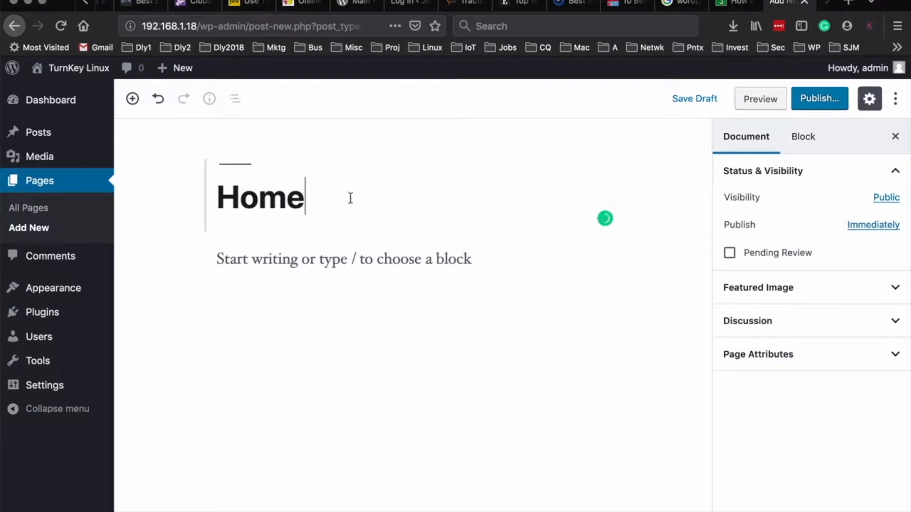
click(895, 355)
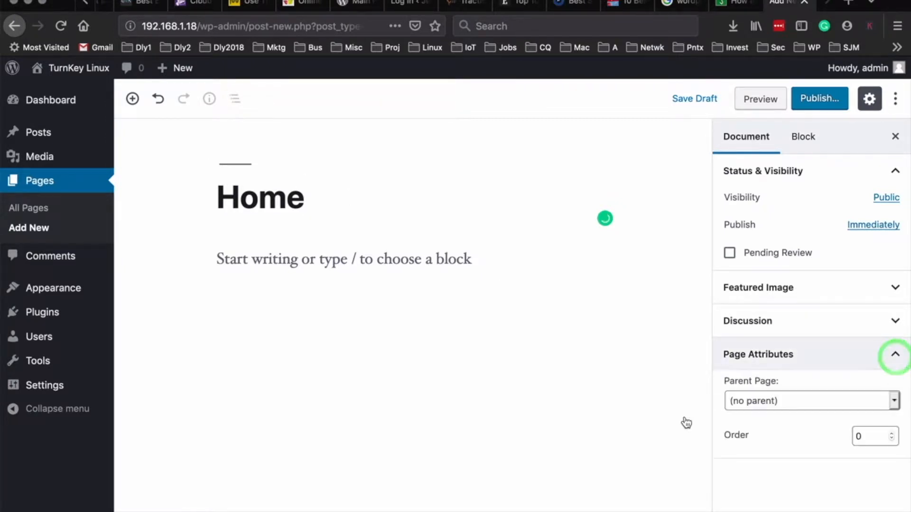
click(893, 356)
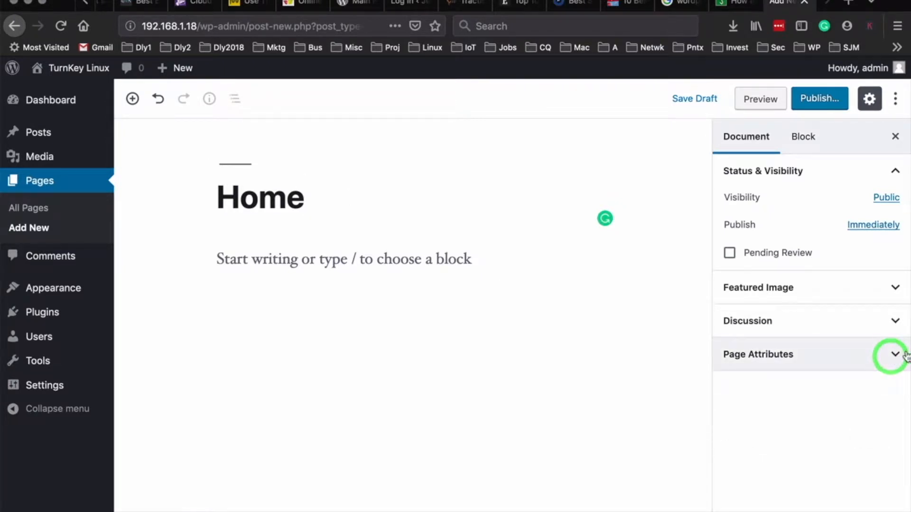
- Write "This is some sample content for the home page." as the Home page's body text and preview the page
mouse_move(297, 265)
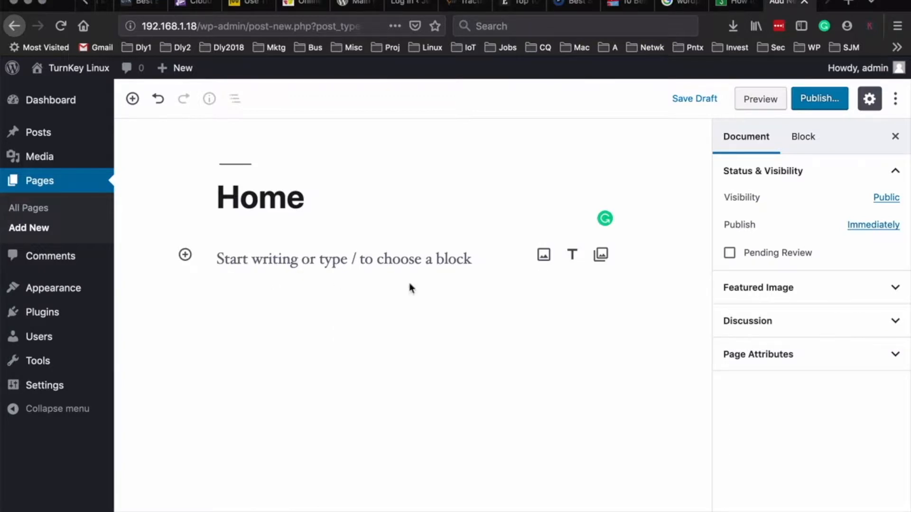
click(247, 262)
text(This is some sample content for t)
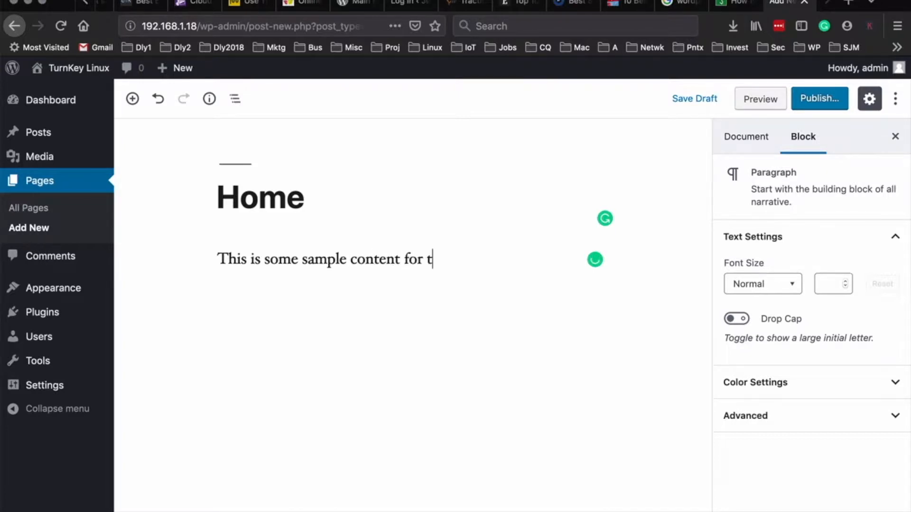
text(he home page.)
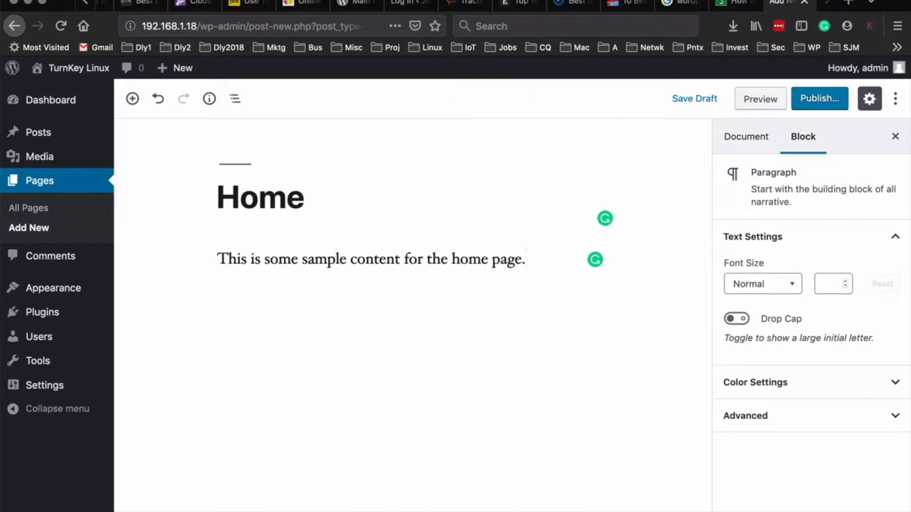
click(761, 105)
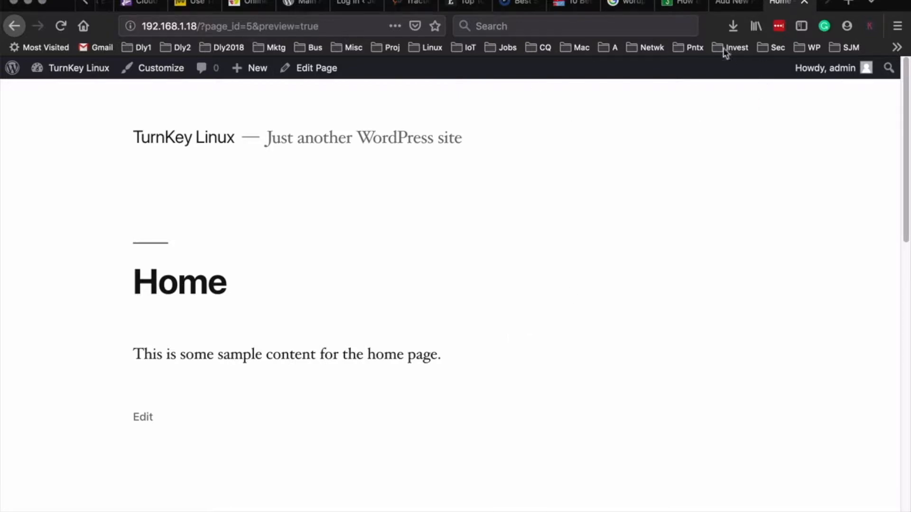
click(804, 2)
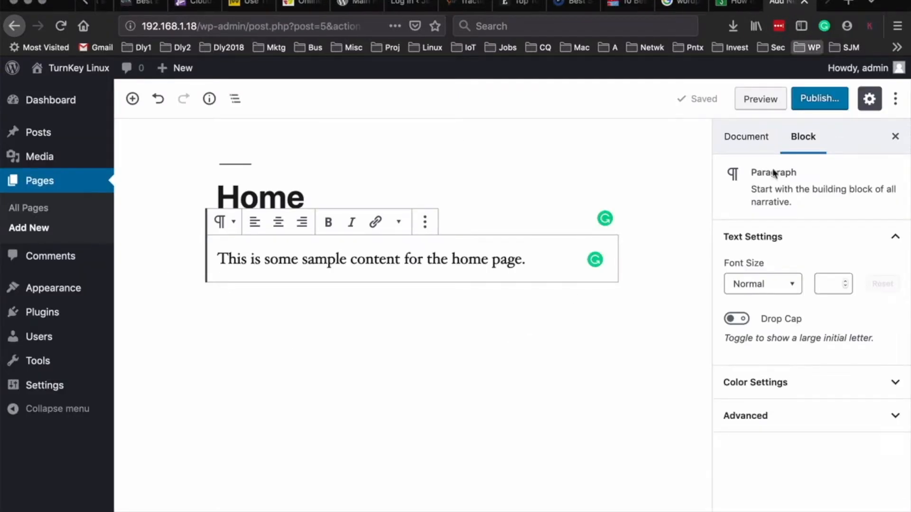
- Move the Privacy Policy and Sample Page pages to the trash in one bulk action
click(28, 210)
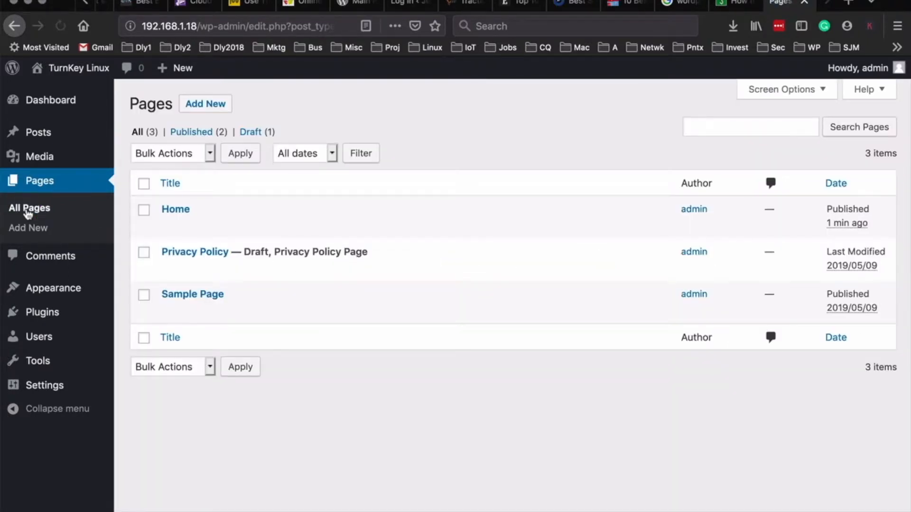
click(143, 252)
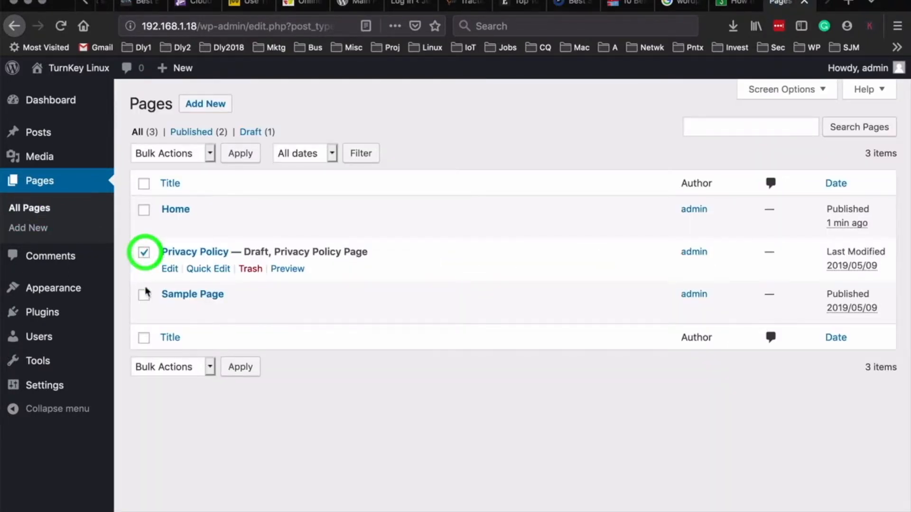
click(144, 295)
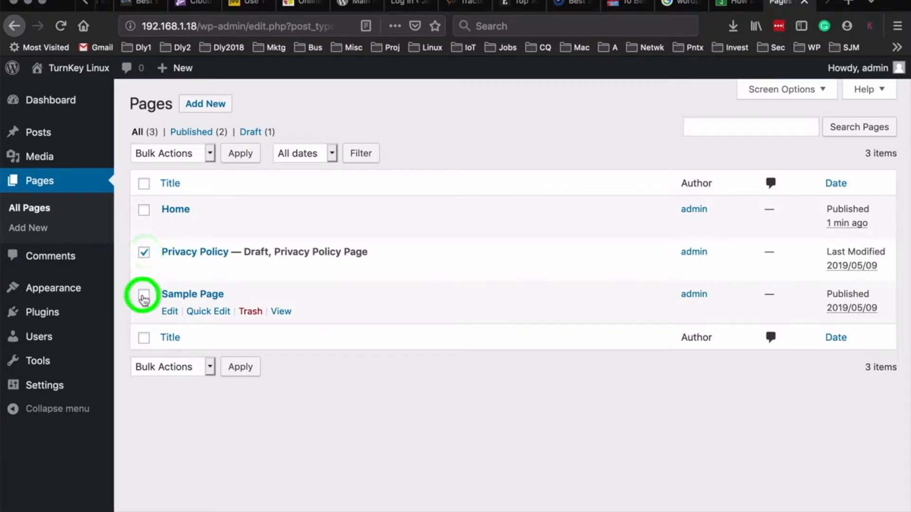
click(190, 153)
click(203, 179)
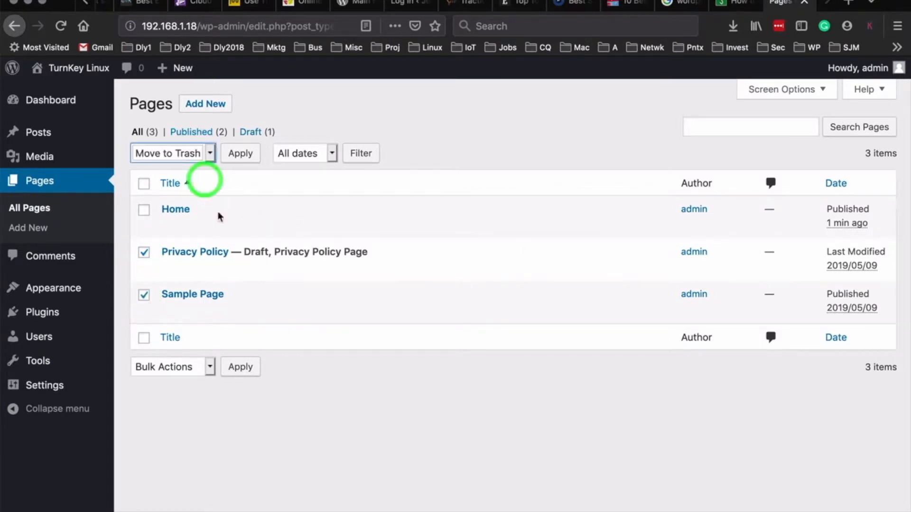
click(241, 154)
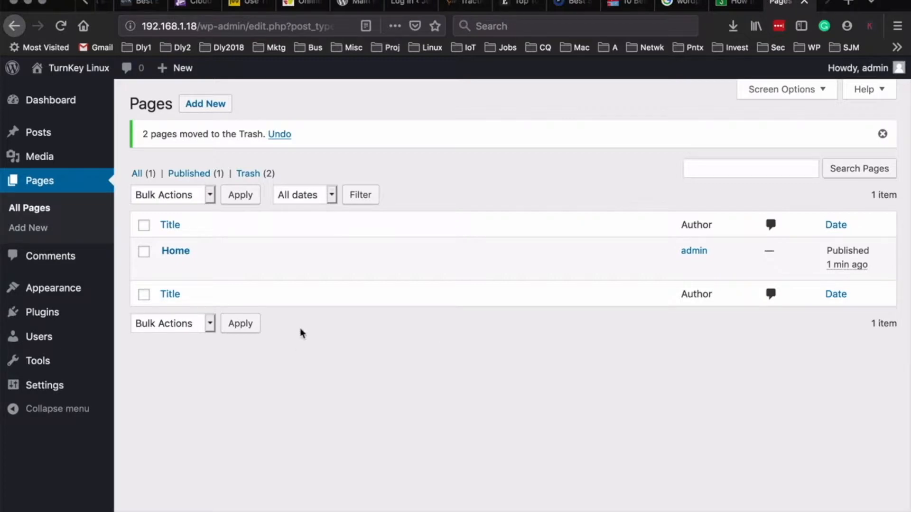
- Customize the site identity by setting the site title to "My WhizBang Site"
mouse_move(62, 291)
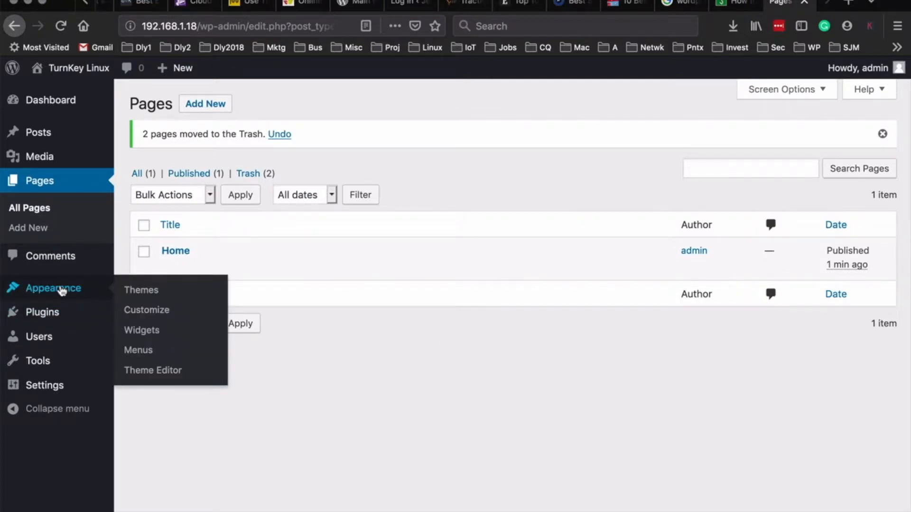
click(148, 311)
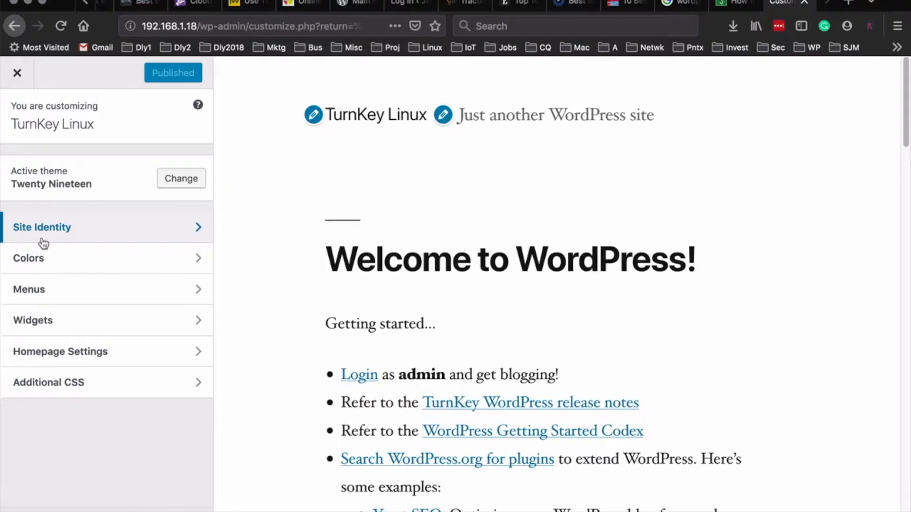
click(121, 229)
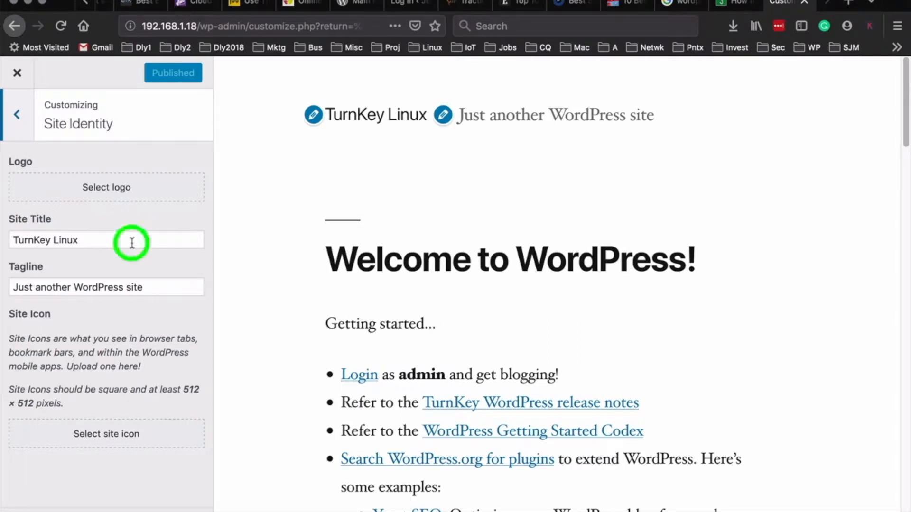
drag(132, 243, 1, 219)
key(BackSpace)
text(My WhizBank)
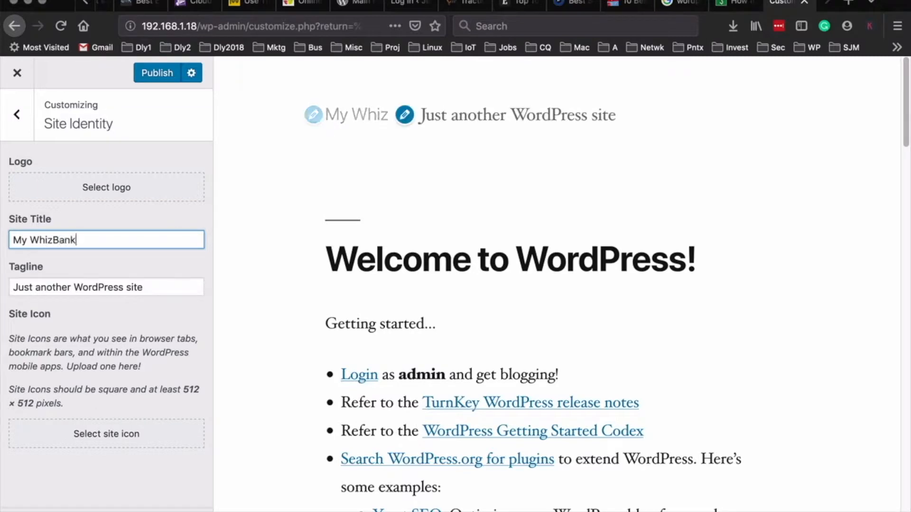
key(BackSpace)
text(g Site)
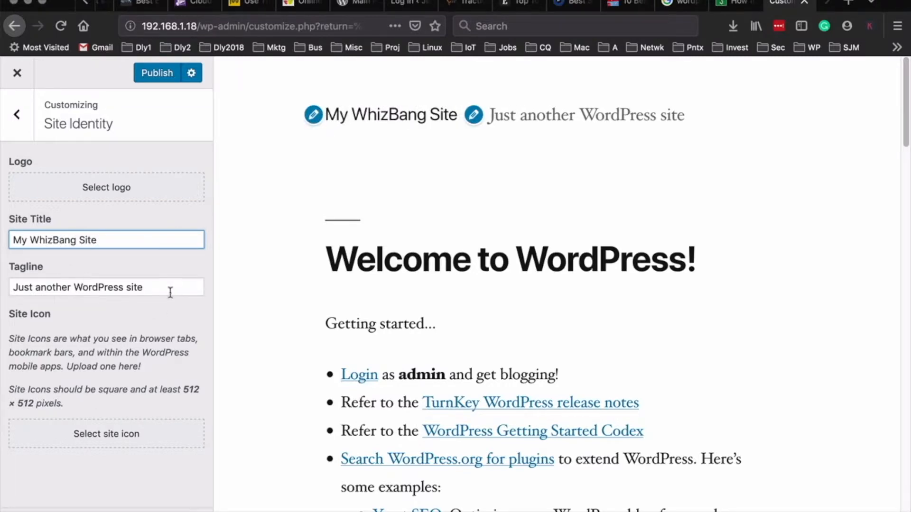
- Set the site's tagline to "We have all the cool stuff" and publish the site identity changes
drag(170, 293, 7, 291)
text(We have all the cool stuff)
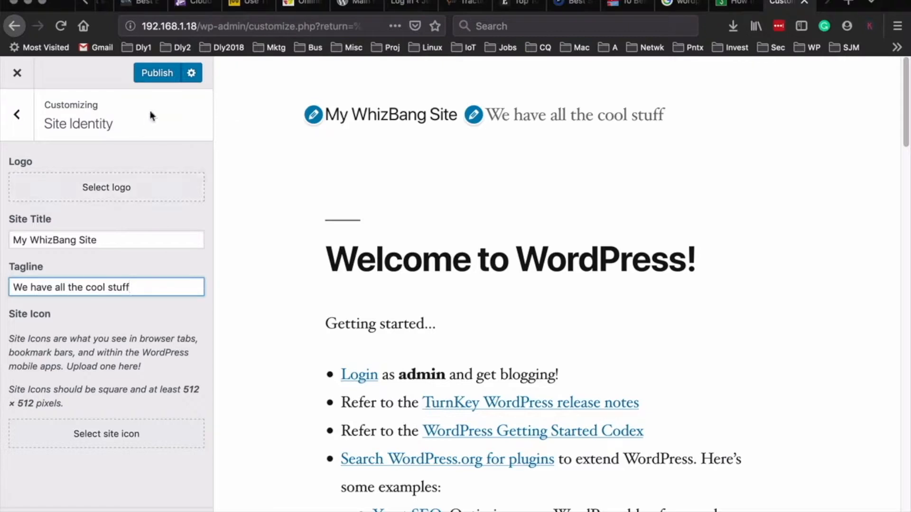
click(153, 76)
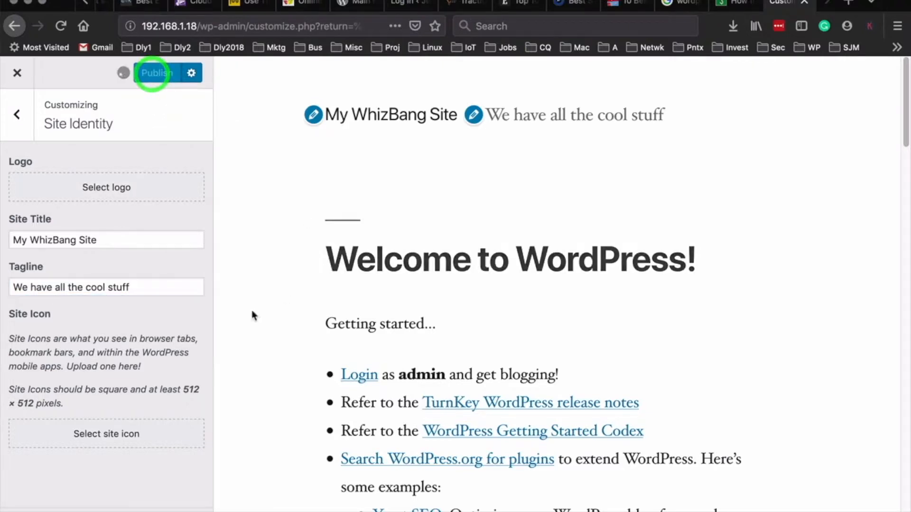
- Create a new site menu named Main and assign it to the Primary location
click(16, 115)
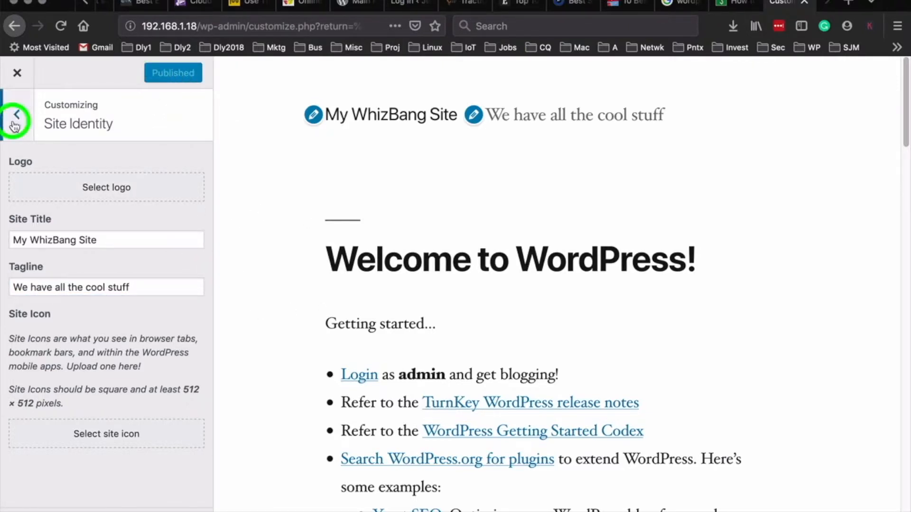
click(55, 266)
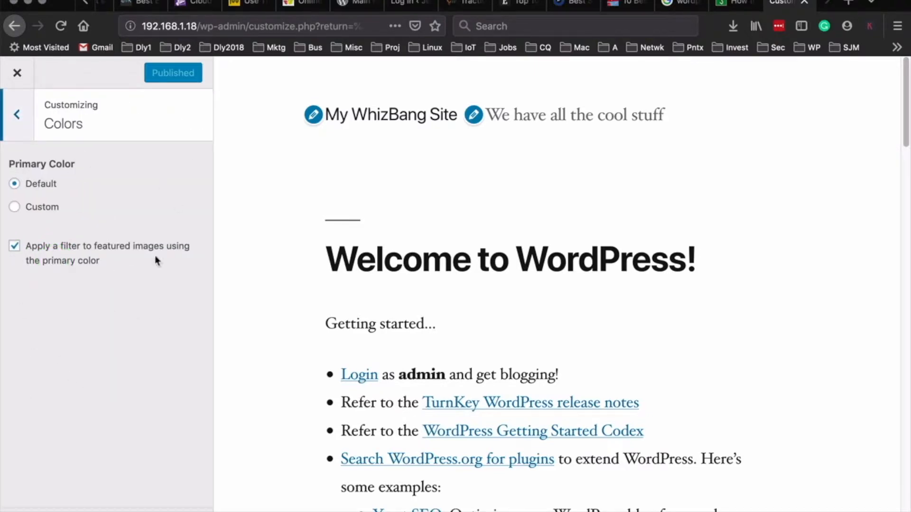
click(16, 114)
click(38, 294)
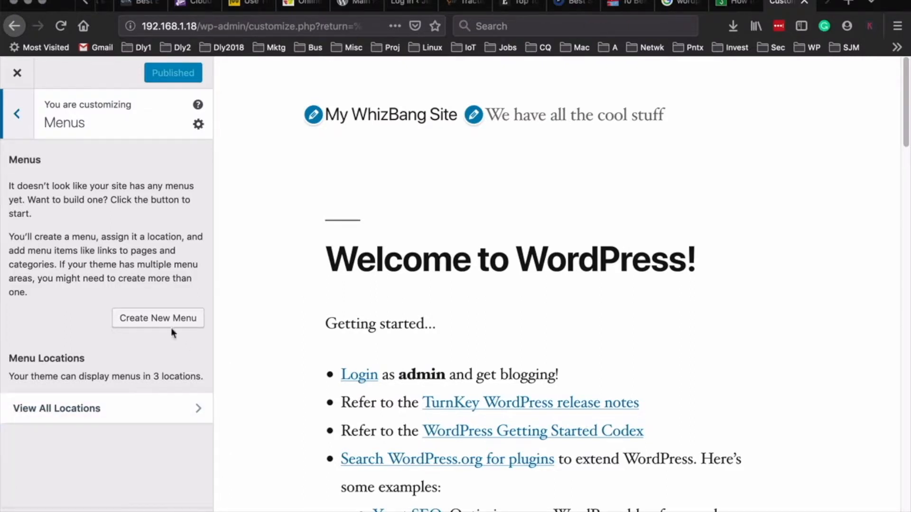
click(157, 319)
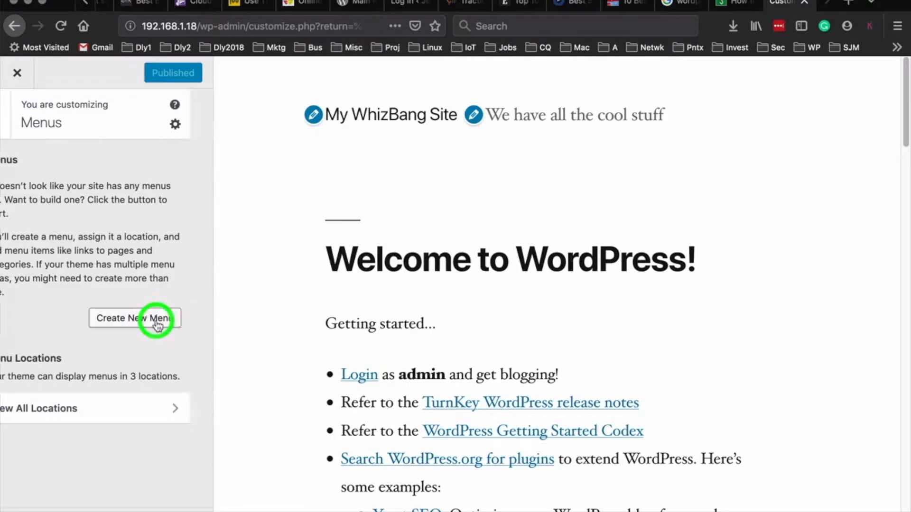
click(71, 184)
text(Main)
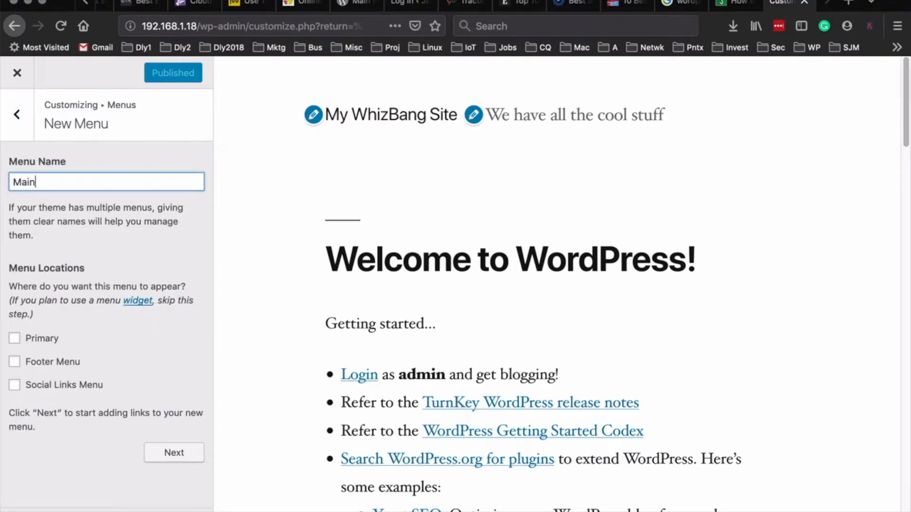
click(15, 338)
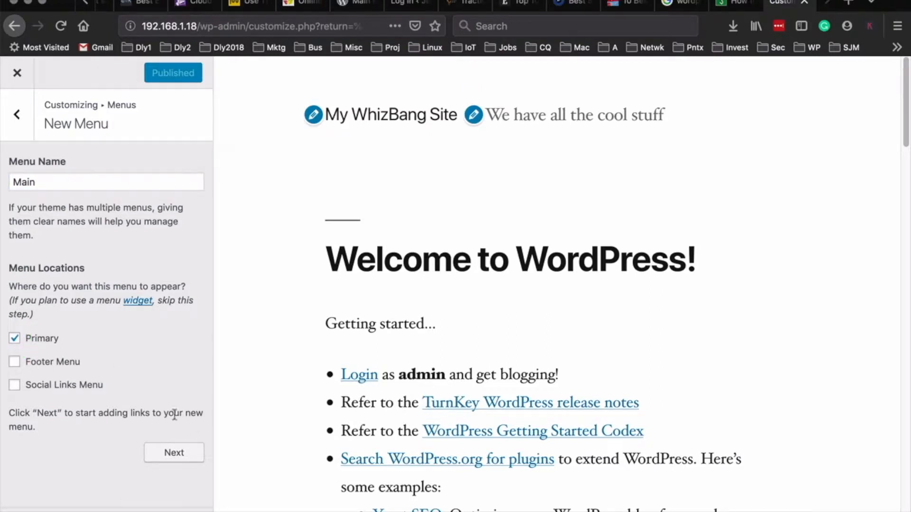
click(174, 455)
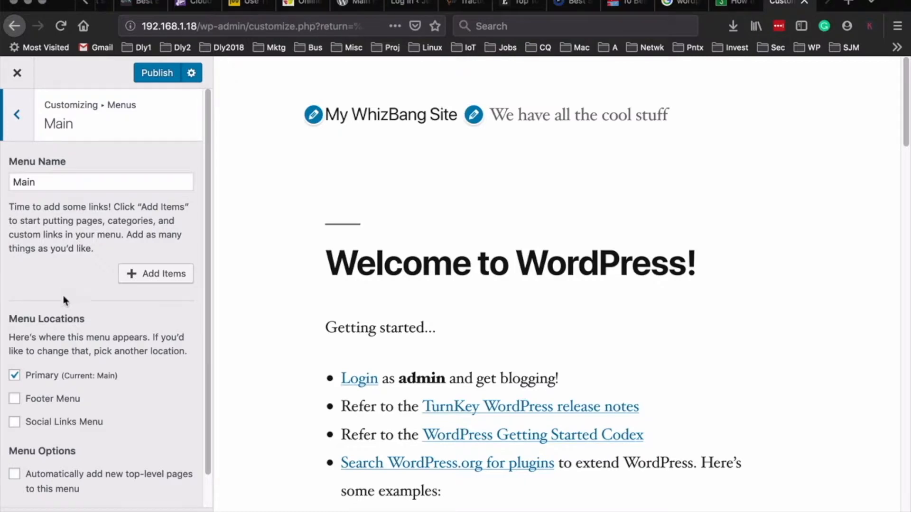
- Add the existing Home page, not the custom link, to the Main menu and publish the menu
click(150, 277)
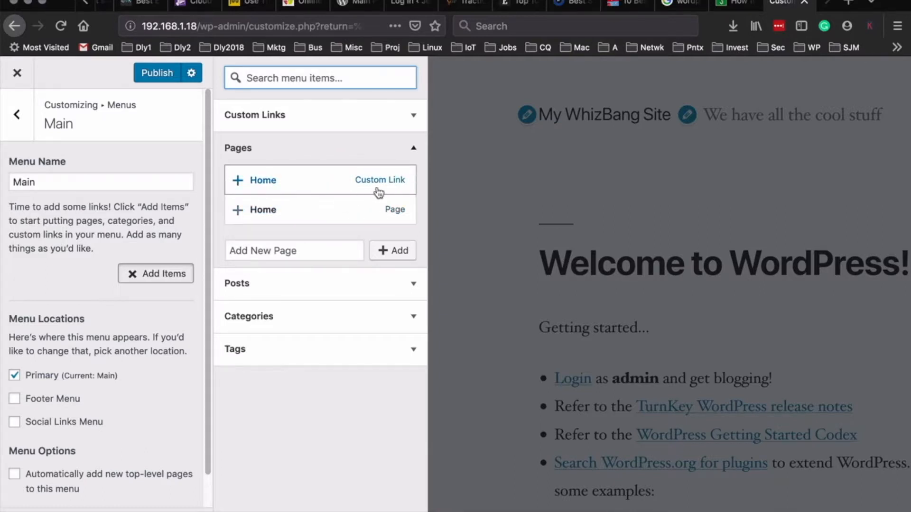
click(238, 211)
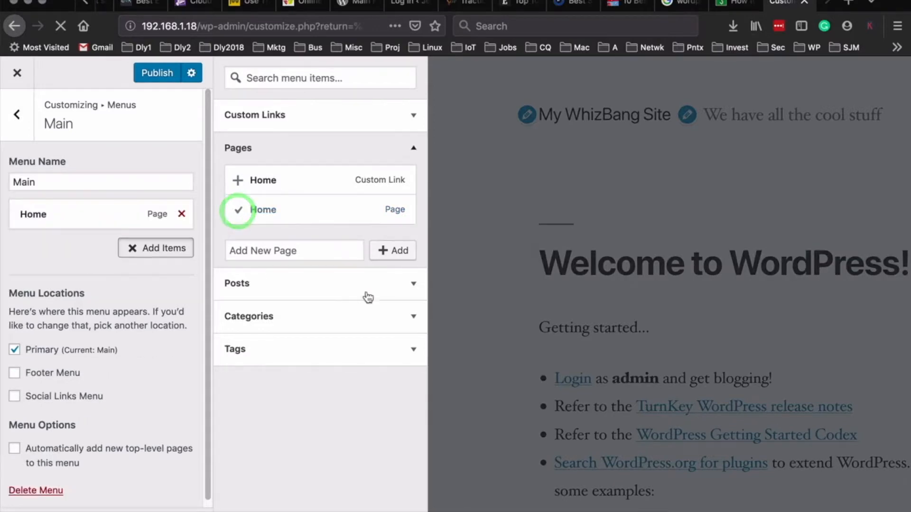
click(152, 73)
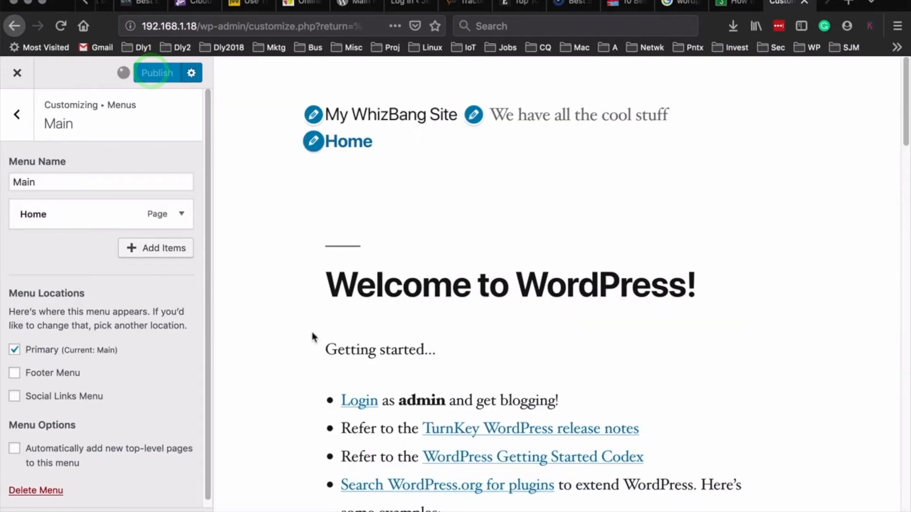
- Leave the customizer, open the Home page for editing, and preview it to check the site's header and menu
click(16, 115)
click(17, 74)
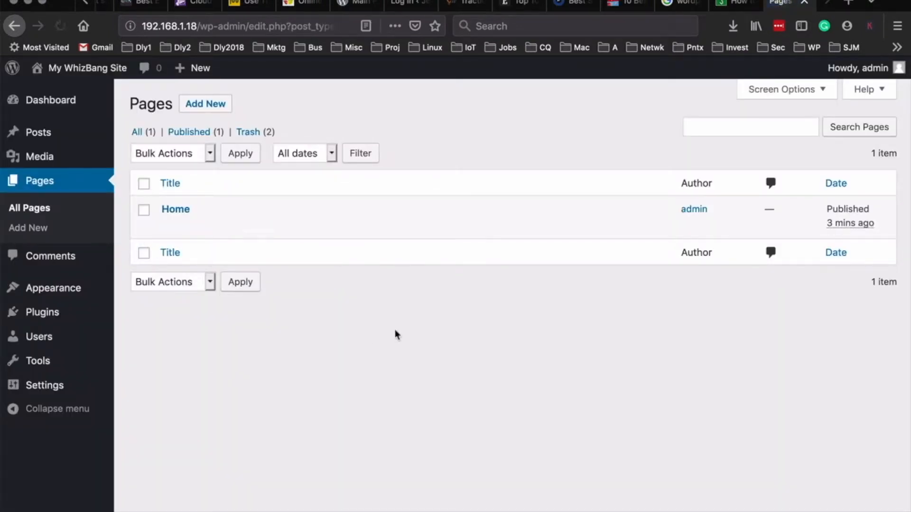
click(170, 228)
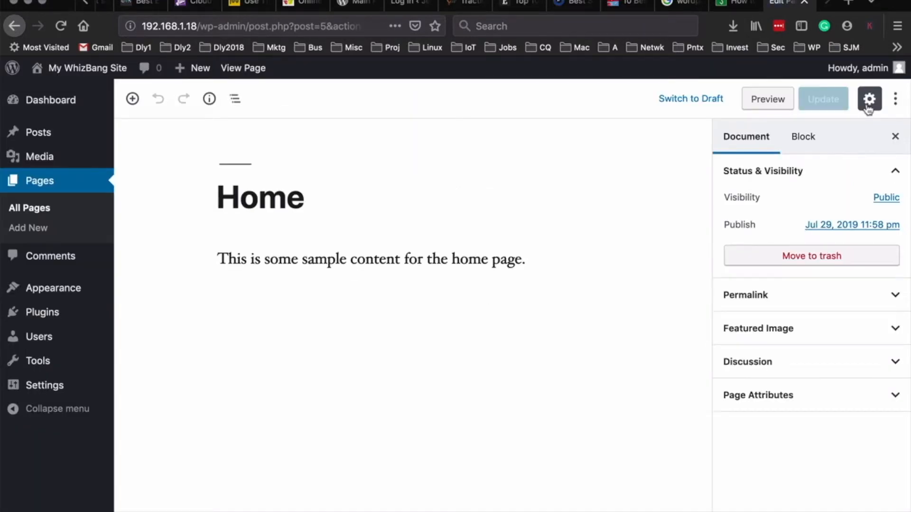
click(766, 101)
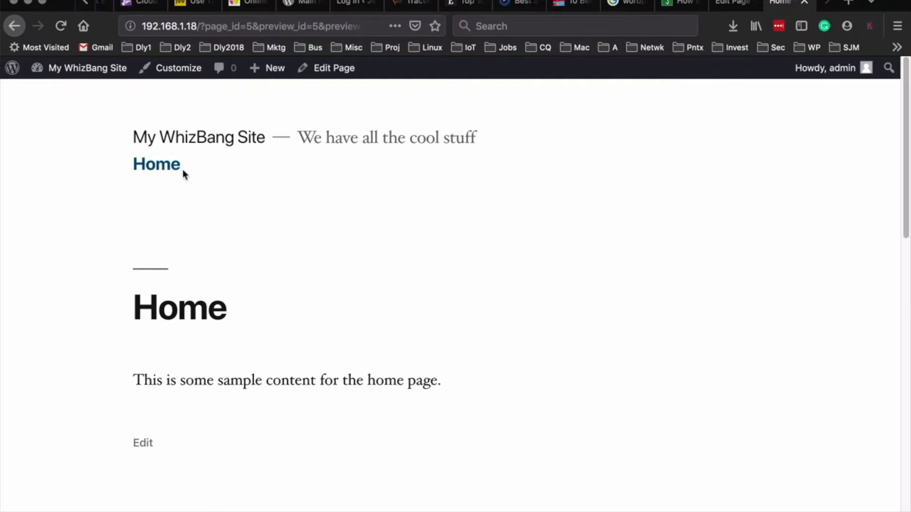
key(super+w)
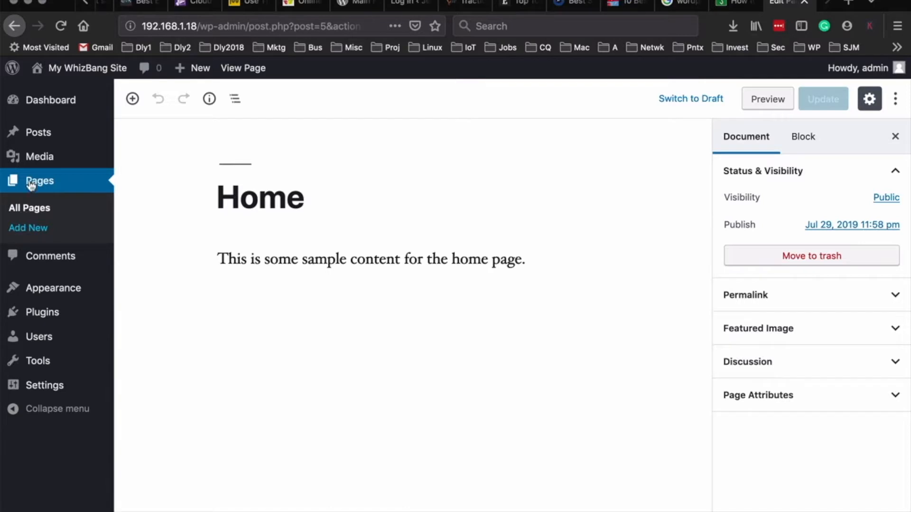
- Create a new page and title it "Blog"
click(19, 233)
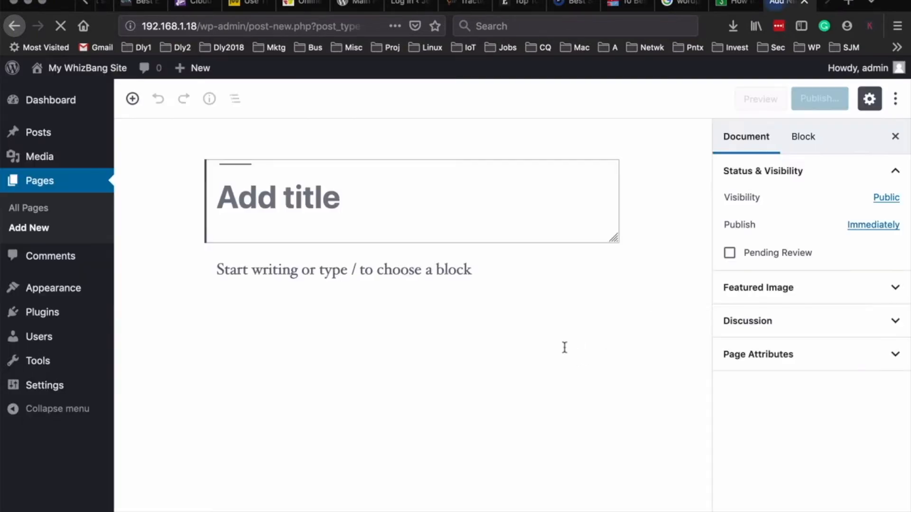
click(264, 198)
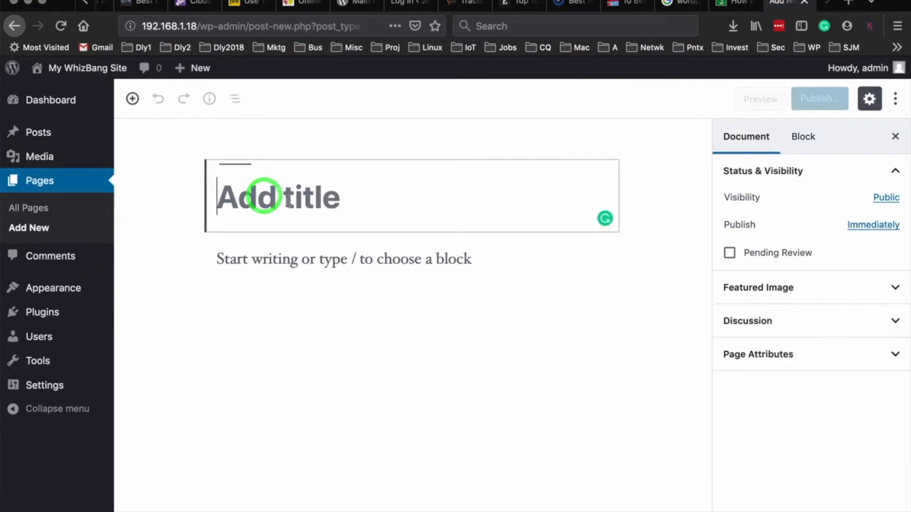
text(Blog)
- Enter "This is where the blog posts will appear." as the Blog page's body text and publish the page
click(375, 344)
click(298, 264)
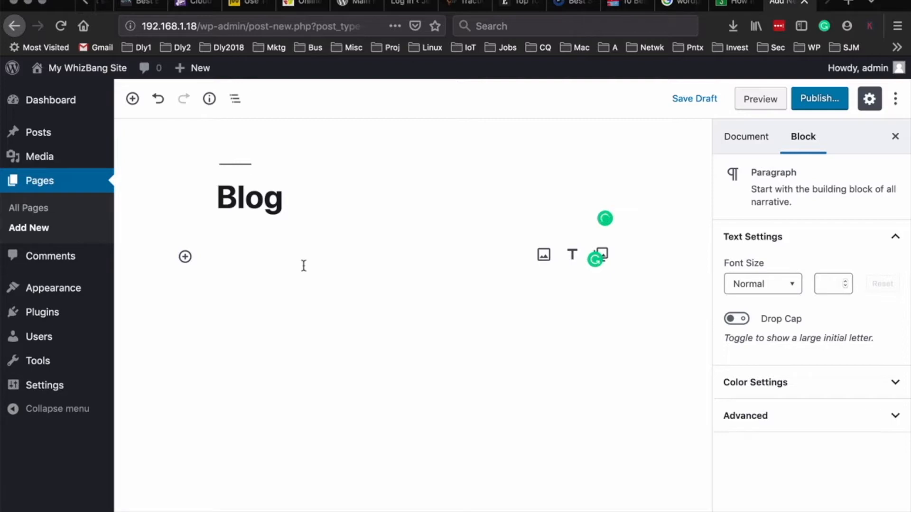
text(This is where the )
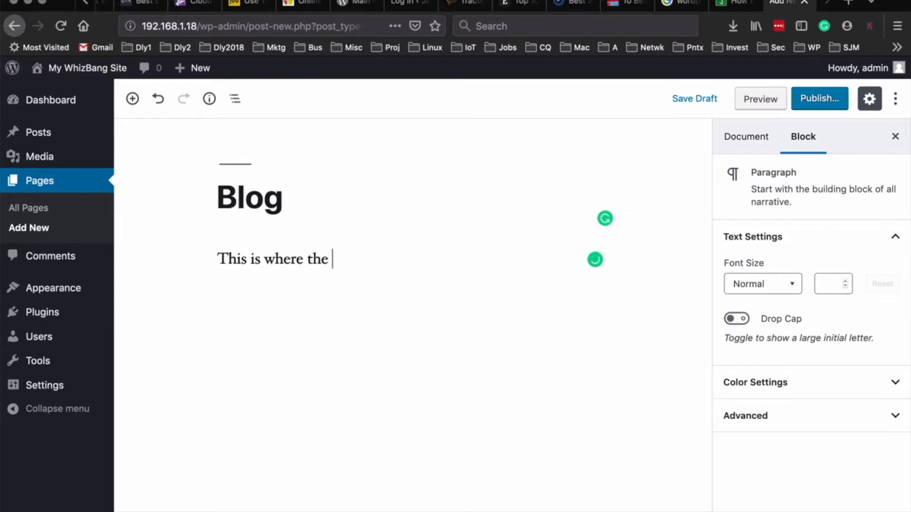
text(blog posts will appear)
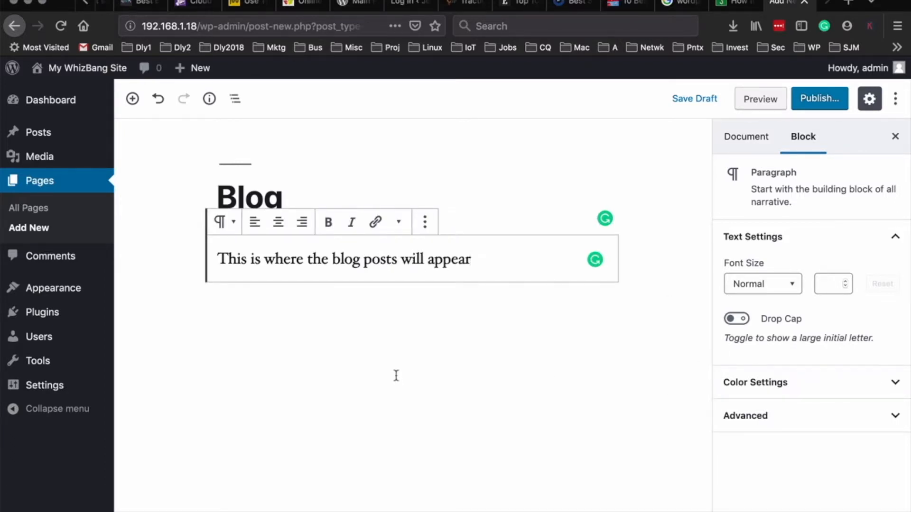
text(.)
click(810, 101)
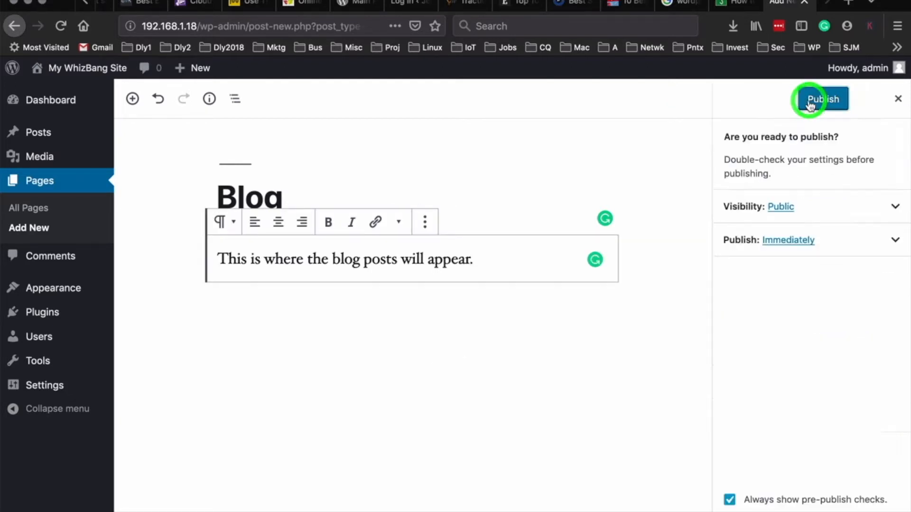
click(814, 101)
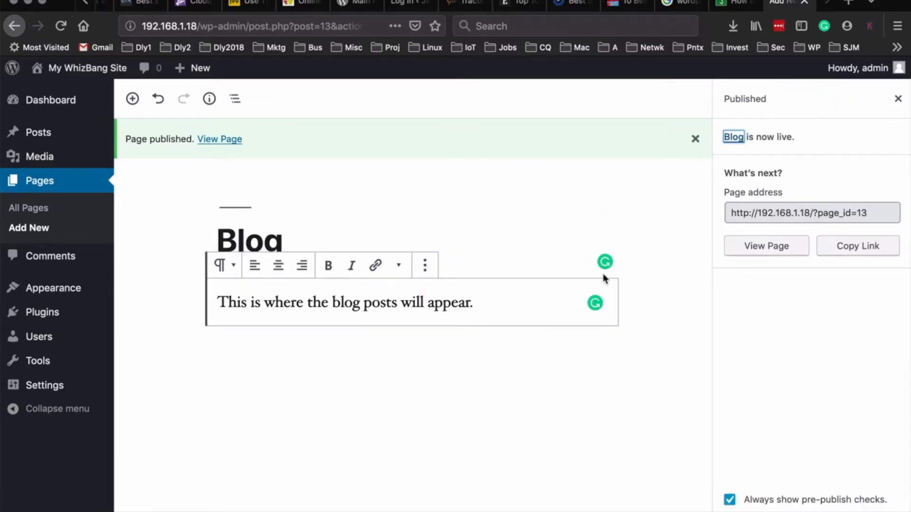
- Add the Blog page to the Main menu below Home and save the menu
mouse_move(63, 296)
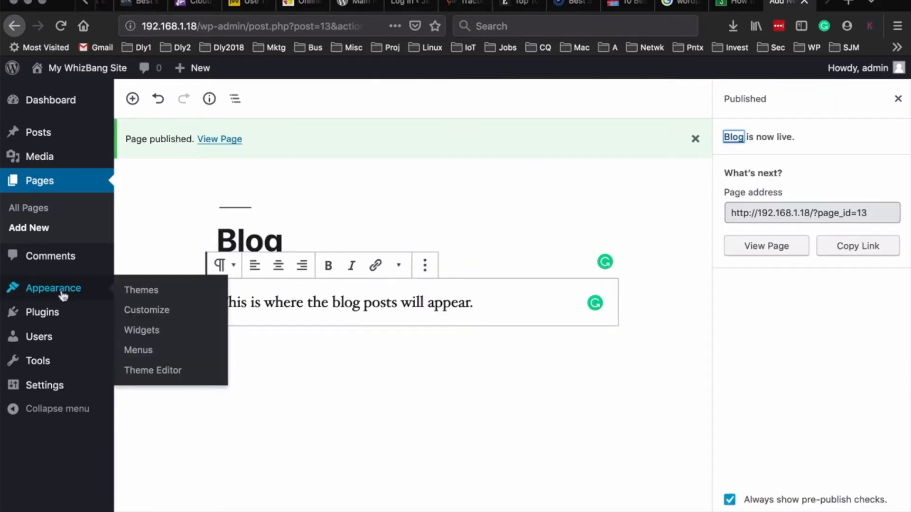
click(150, 356)
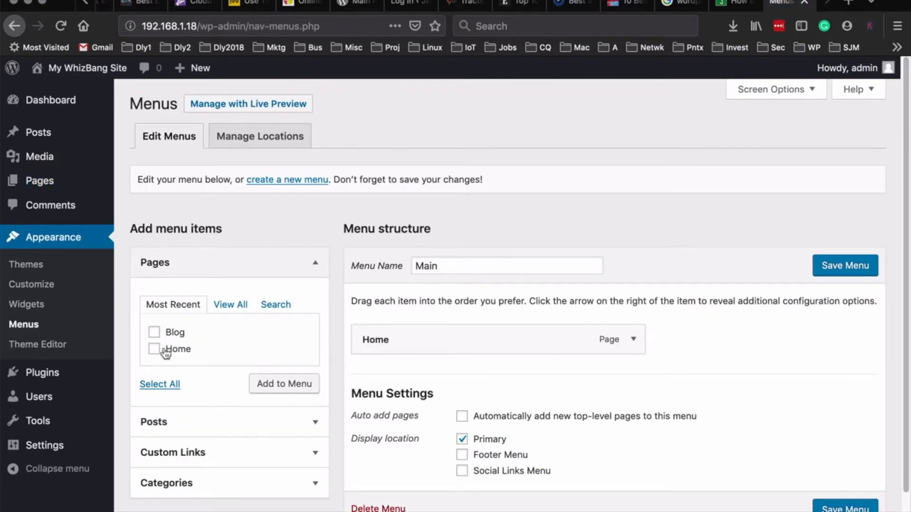
click(155, 333)
click(283, 383)
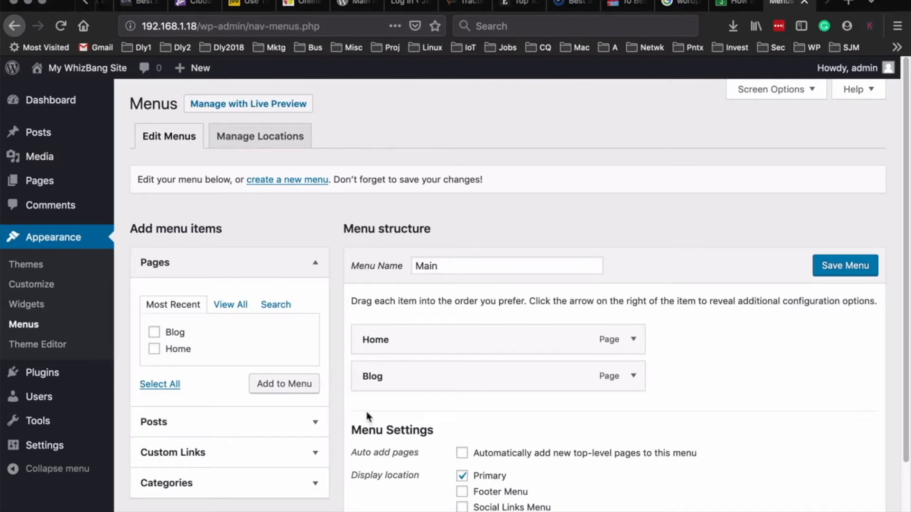
click(841, 267)
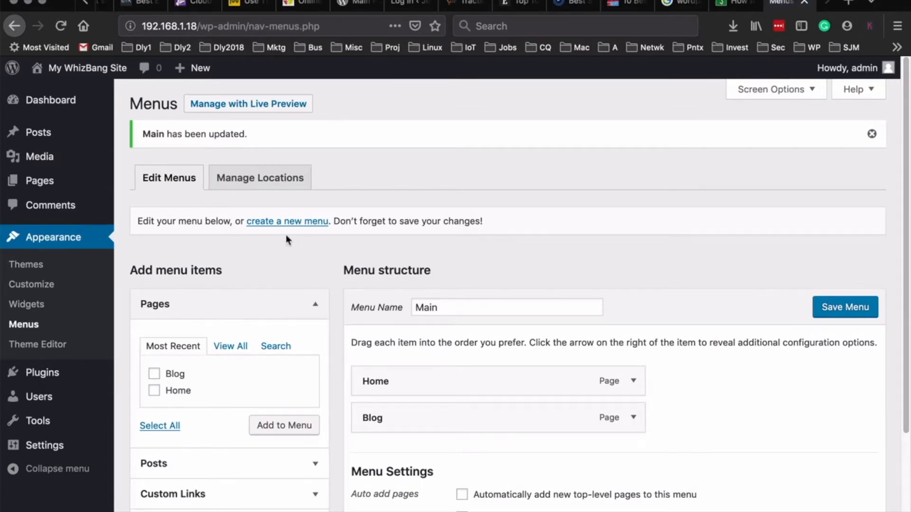
- Try to preview the Home page from its editor, then view the page's more recent autosave
mouse_move(33, 186)
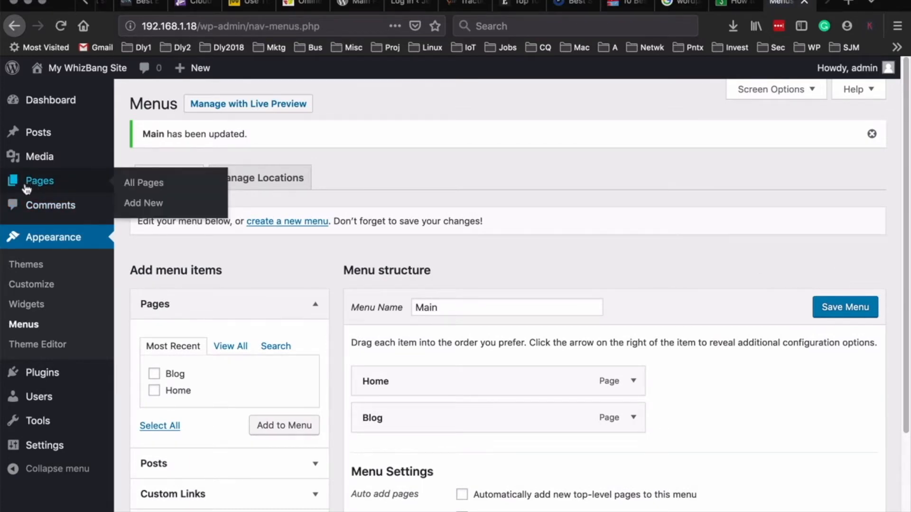
click(140, 183)
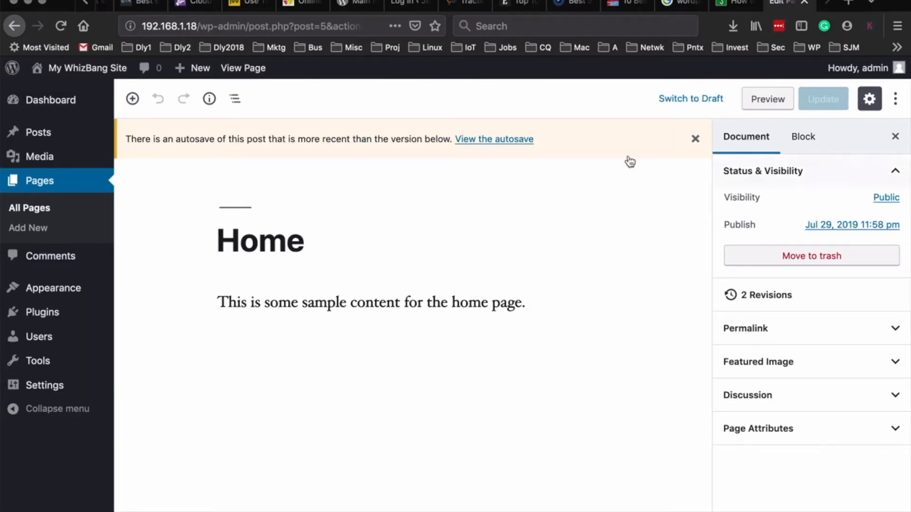
click(768, 98)
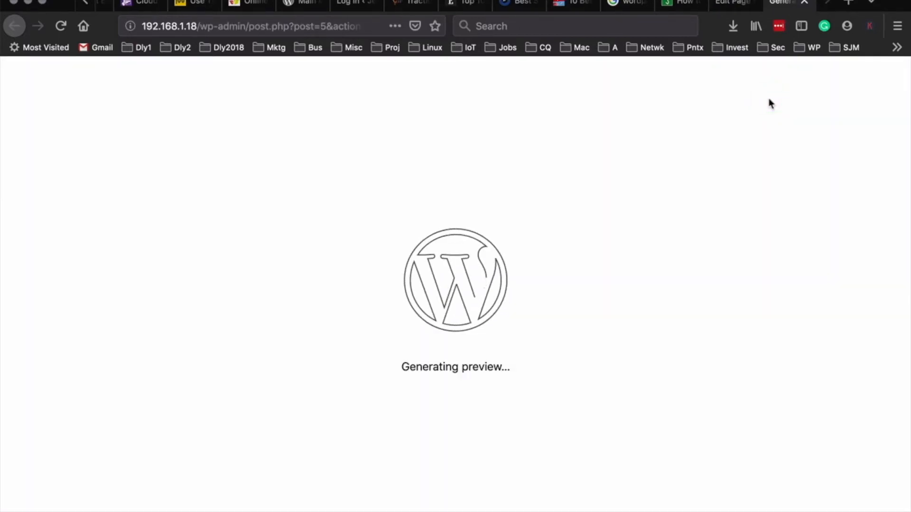
click(804, 3)
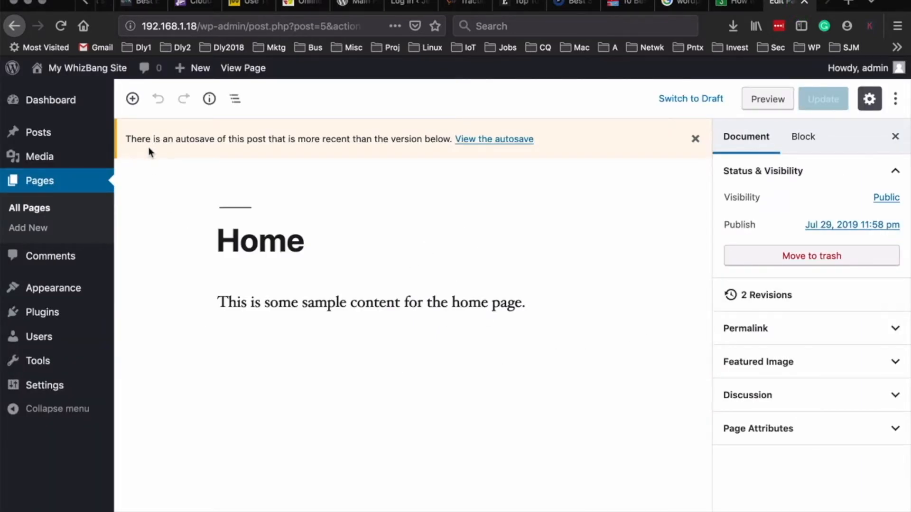
click(480, 142)
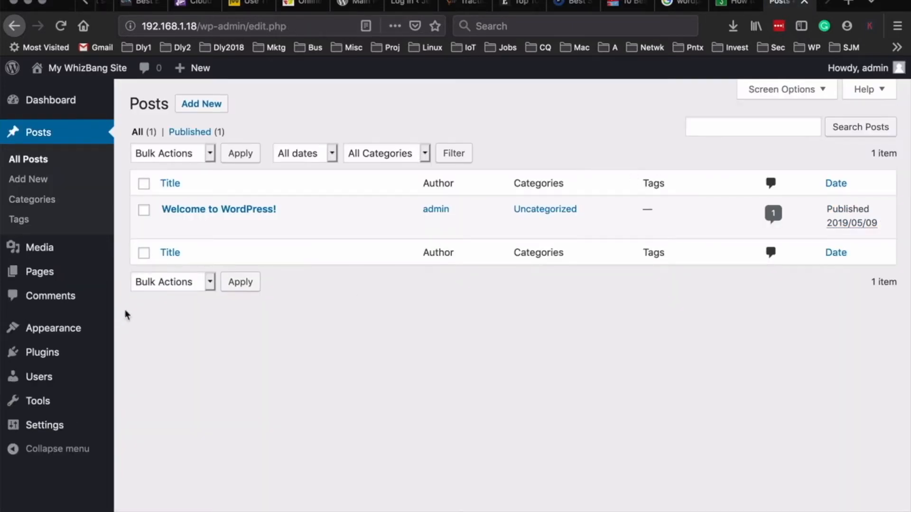
- Reopen the Home page for editing, preview it, and follow the Blog menu link to check that page before closing the preview
click(40, 273)
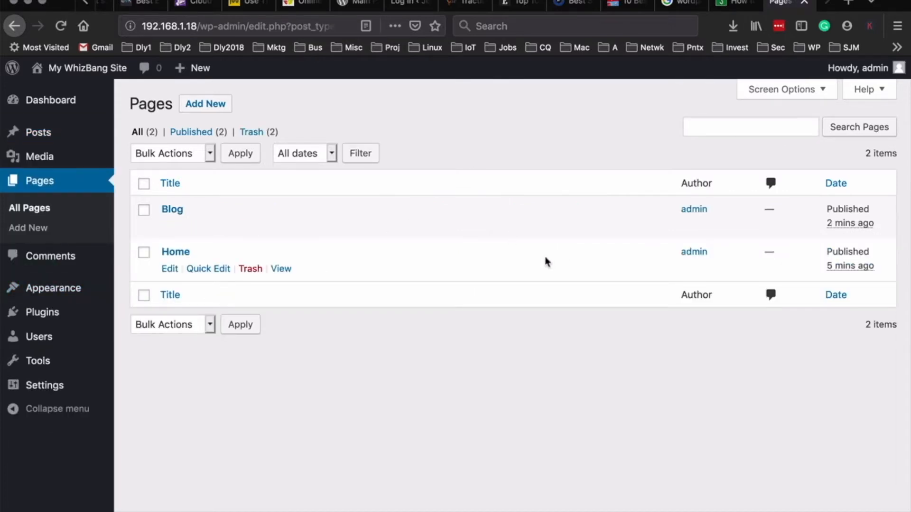
click(169, 269)
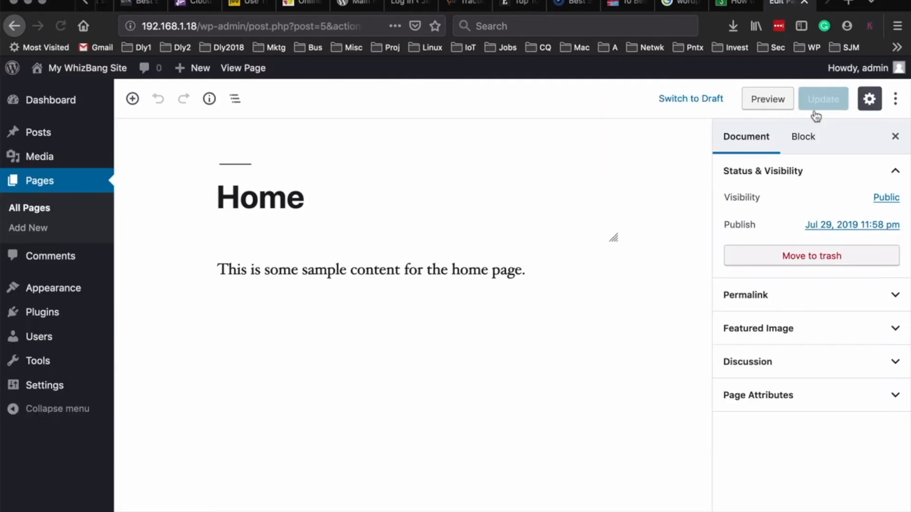
click(760, 98)
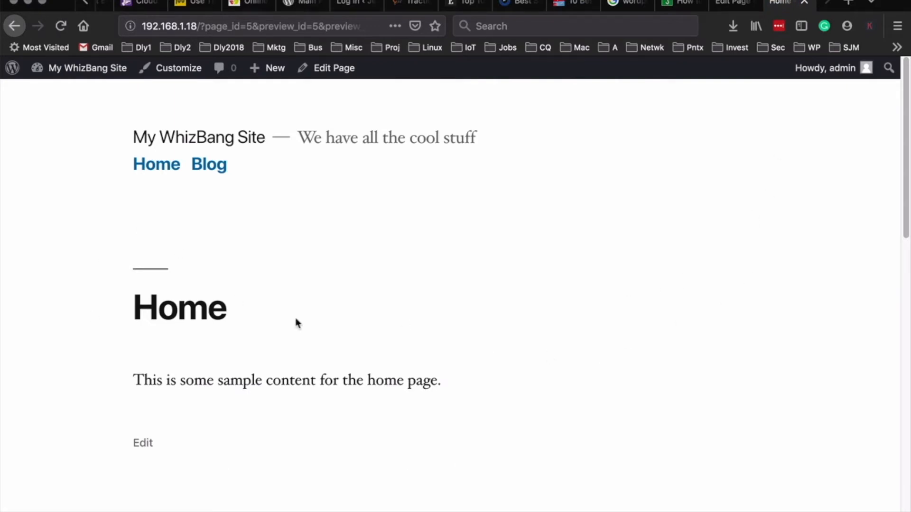
scroll(308, 436, down, 1)
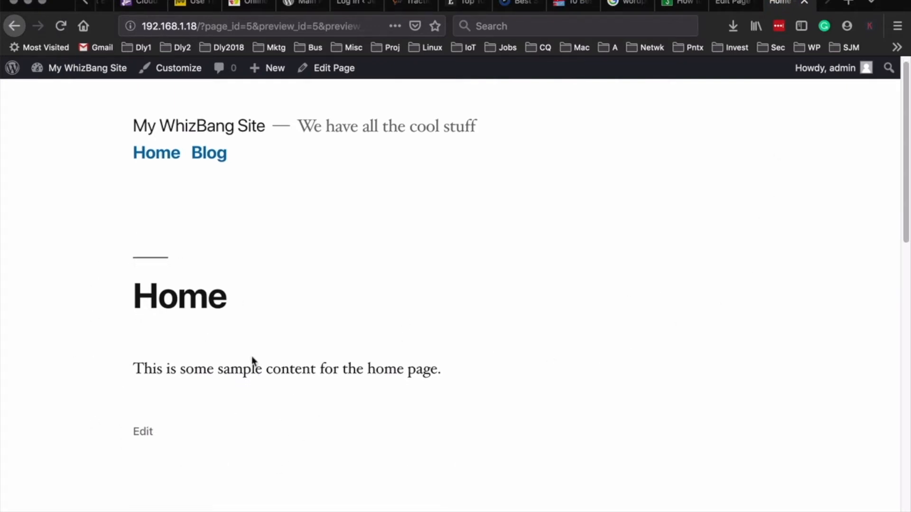
scroll(256, 216, up, 1)
click(214, 165)
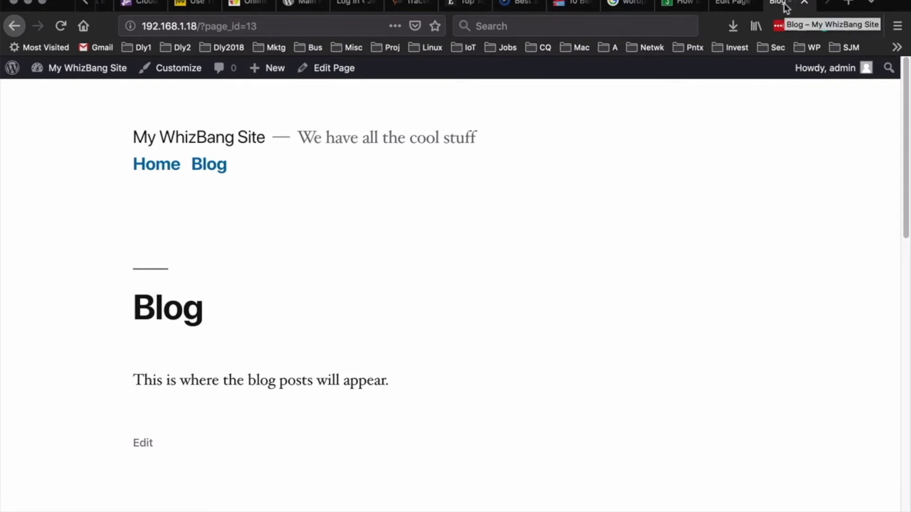
key(super+w)
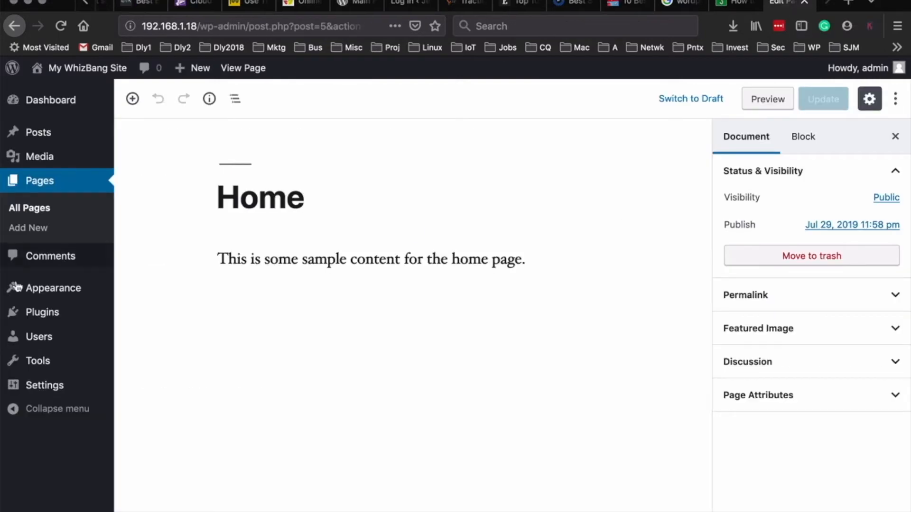
- Create a new blog post and title it "Test Post 1"
mouse_move(33, 136)
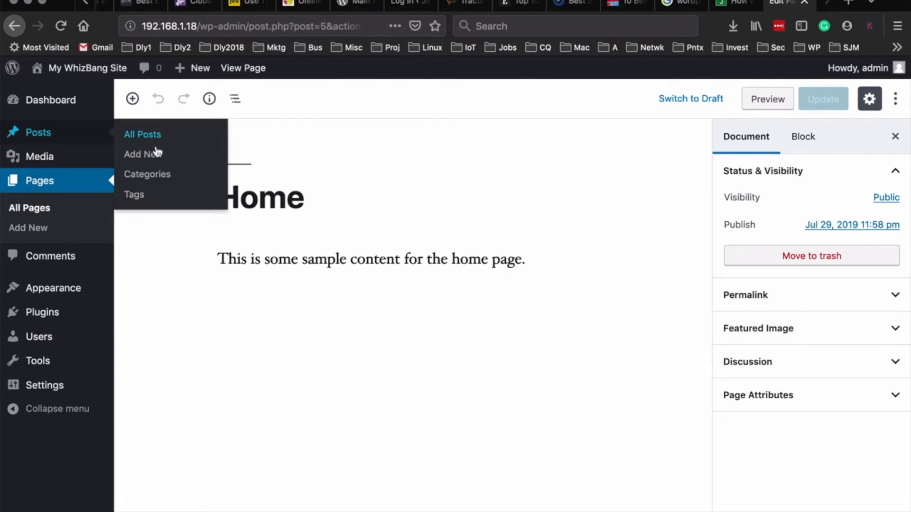
click(147, 134)
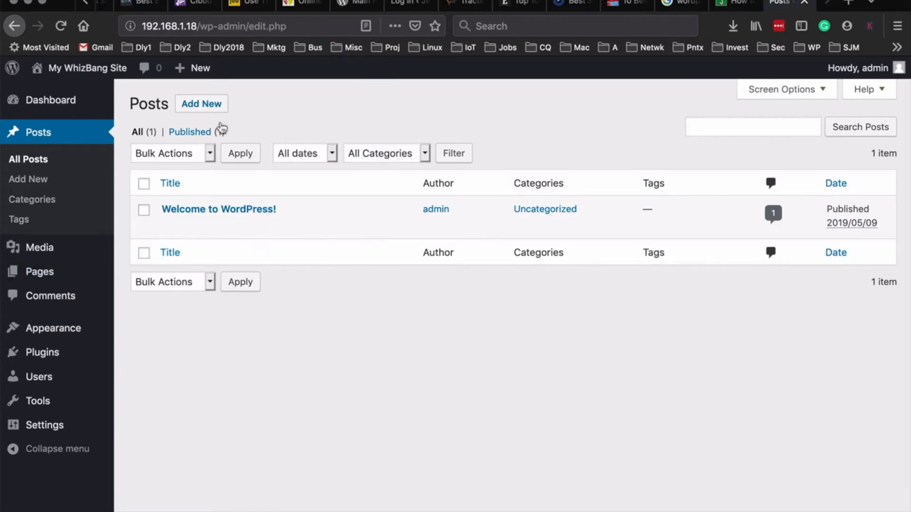
click(197, 108)
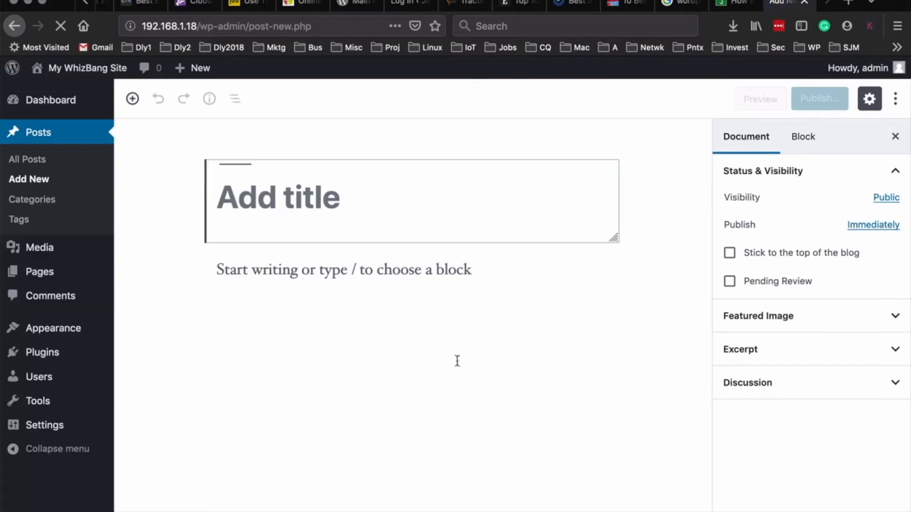
click(345, 196)
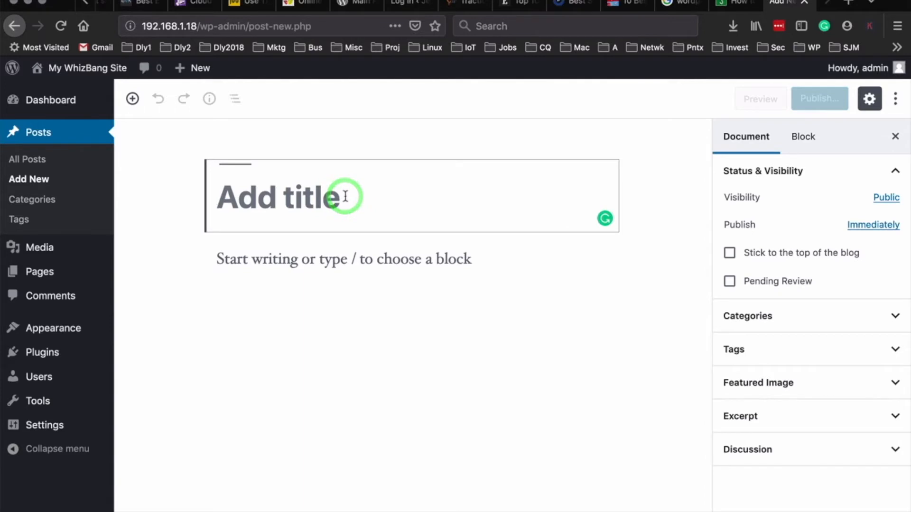
text(Test Post 1)
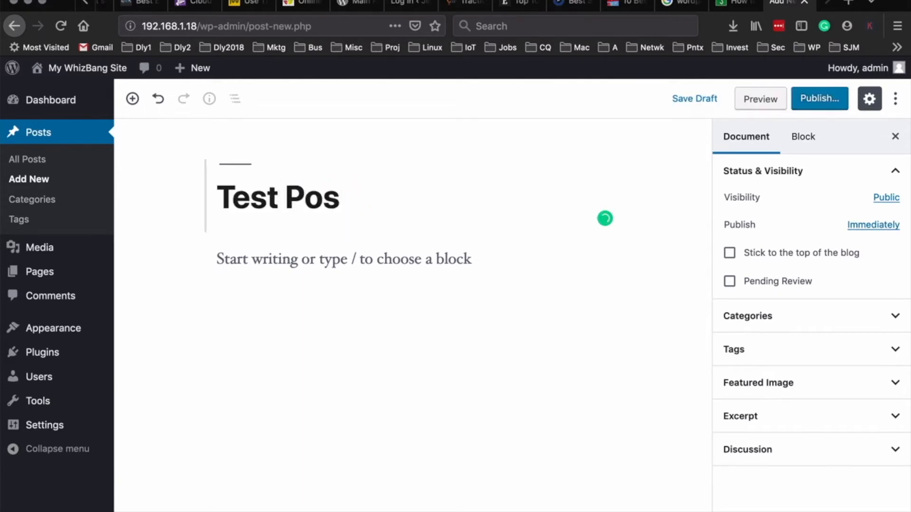
- Add the paragraphs "This is a test post to show the features of WordPress." and "Hopefully, you will learn something new today." and publish the post
click(258, 260)
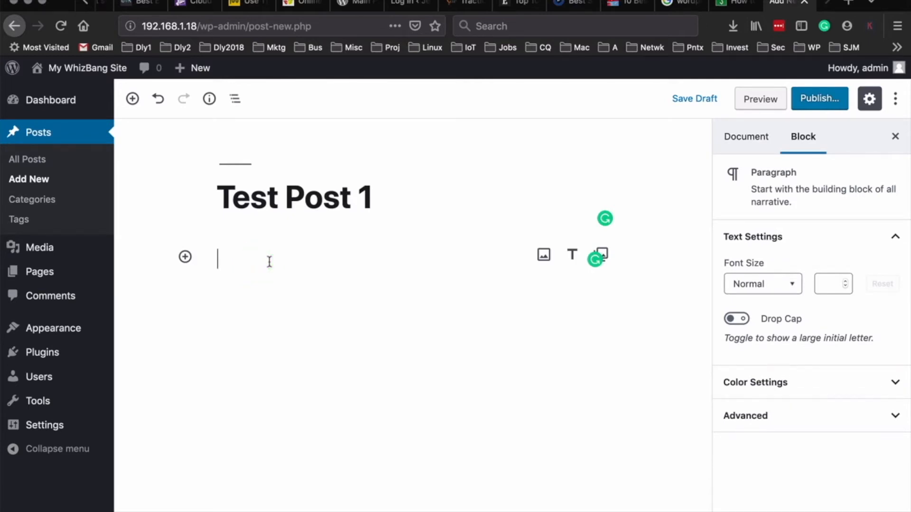
text(This is a test post to show the features of WordPress.)
key(Return)
text(Hopefully, you will learn something new today.)
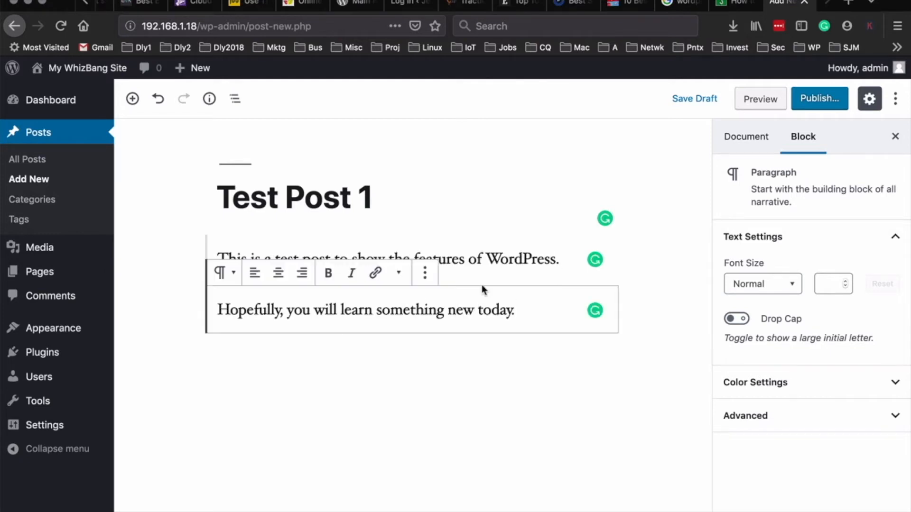
click(814, 107)
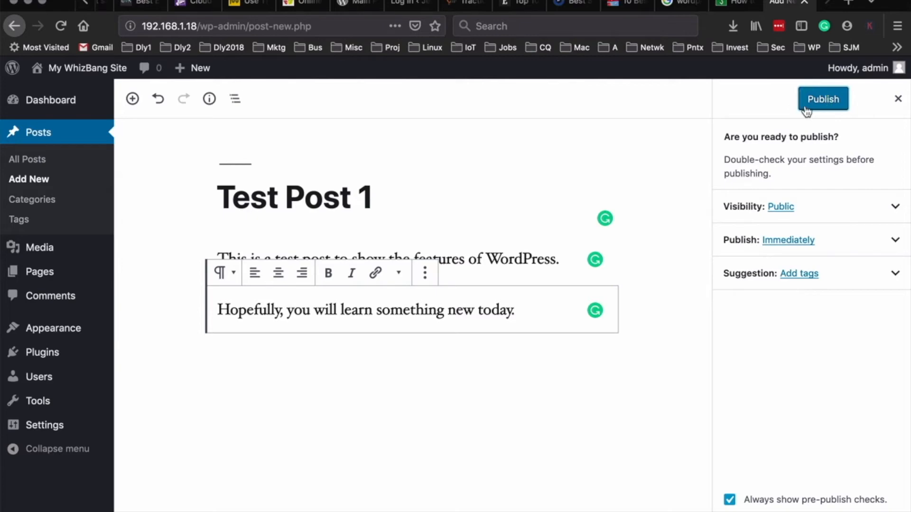
click(809, 110)
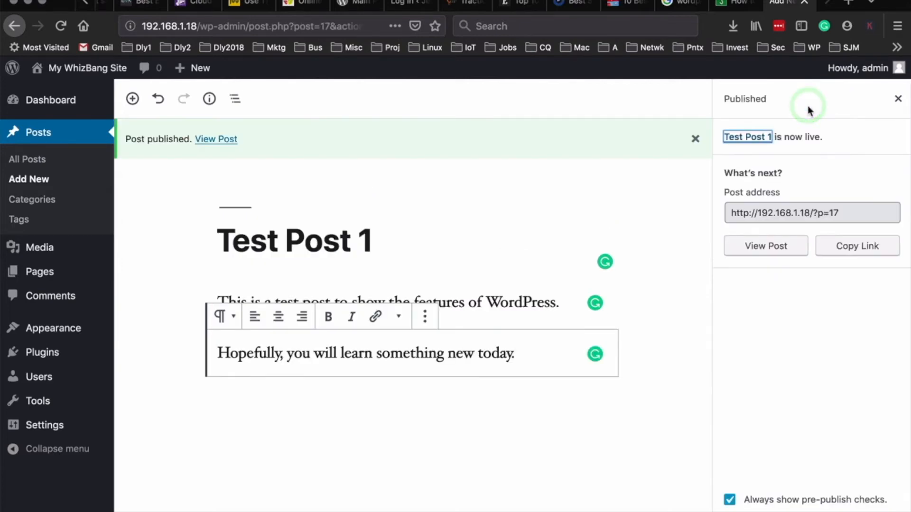
- In the theme customizer's homepage settings, make the site display a static page and choose Home as the homepage
click(144, 260)
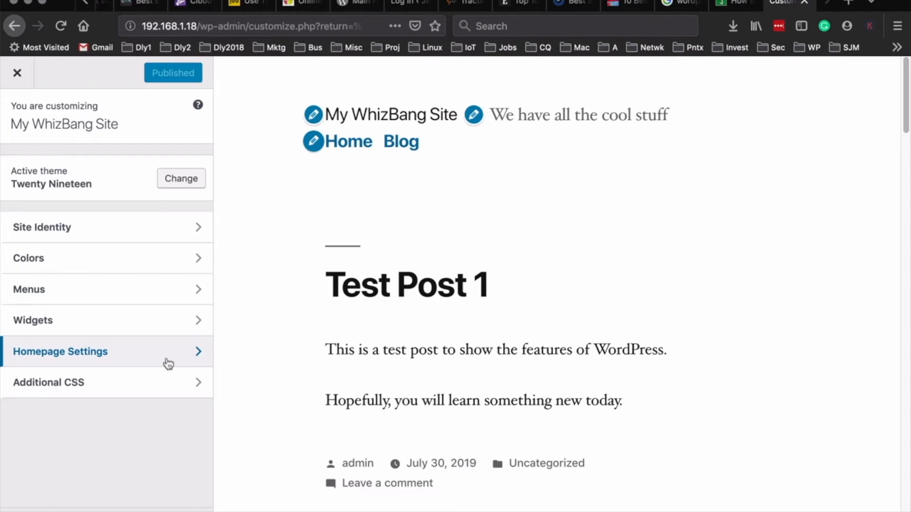
click(194, 362)
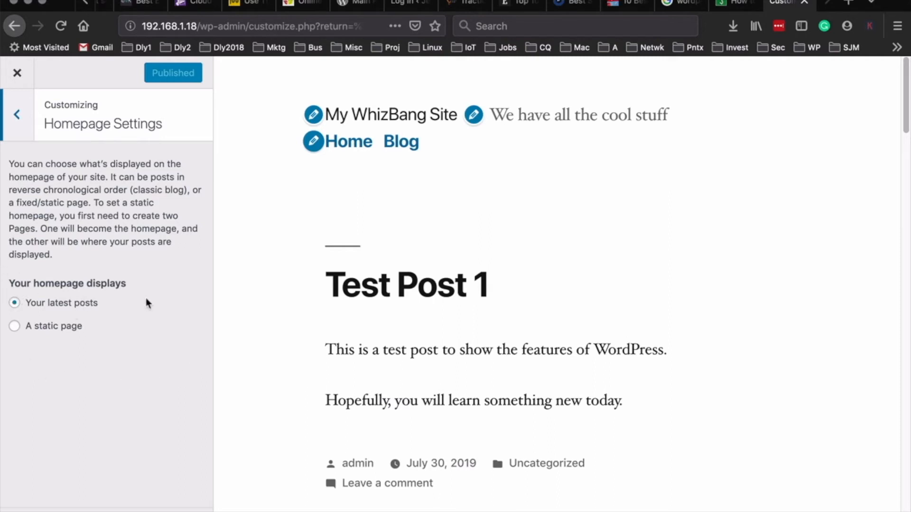
click(15, 328)
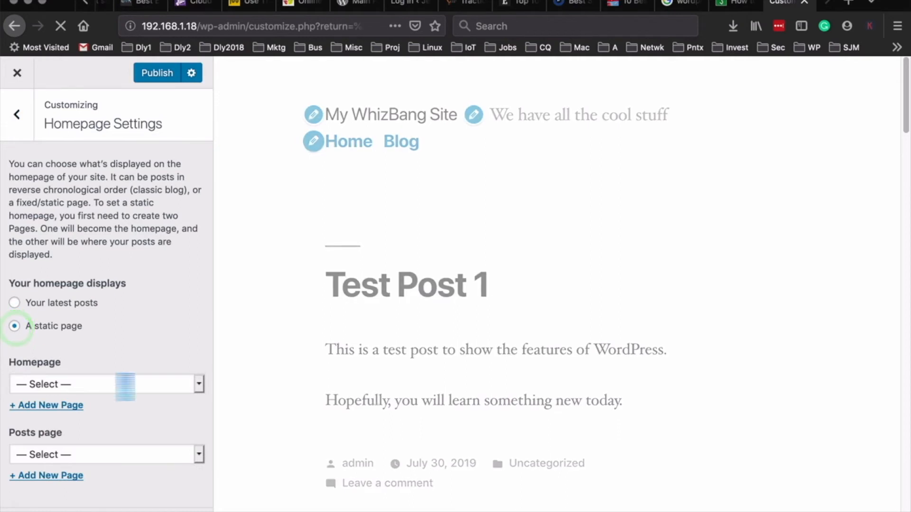
click(198, 385)
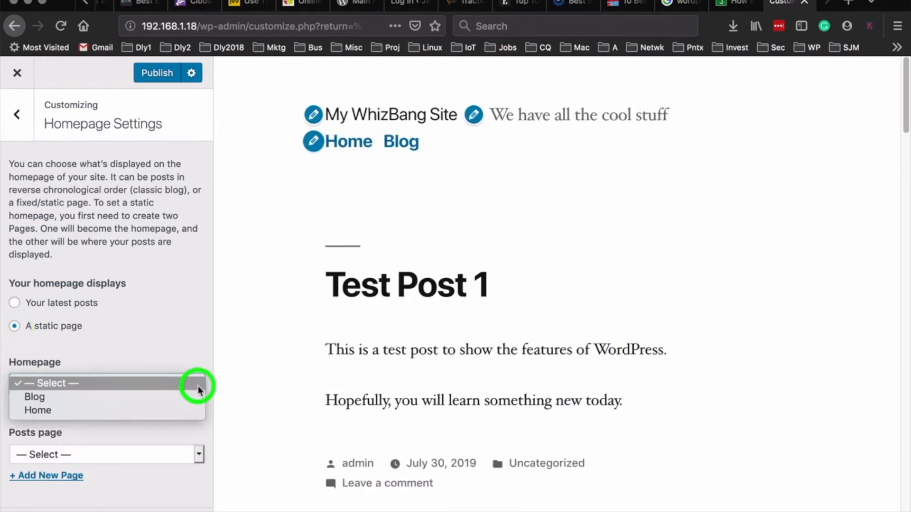
click(166, 411)
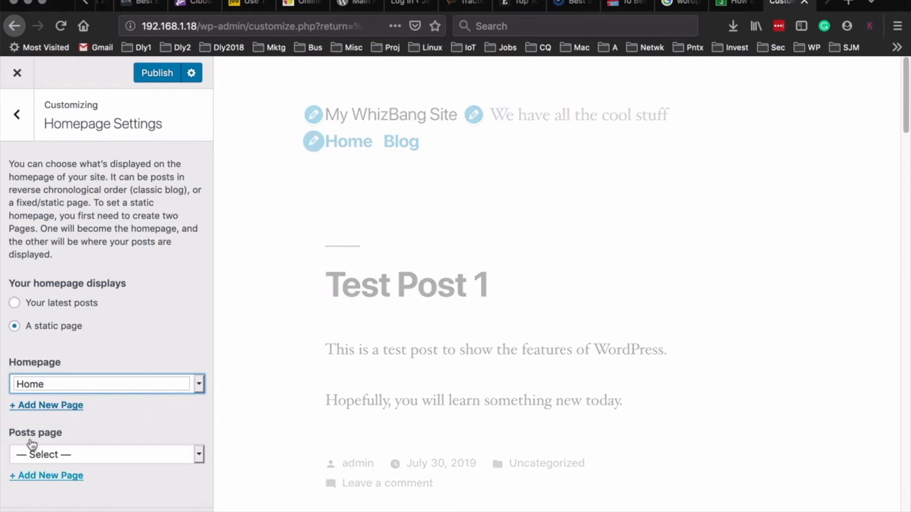
- Choose Blog as the posts page, publish the homepage settings and close the customizer
click(198, 454)
click(192, 466)
click(150, 72)
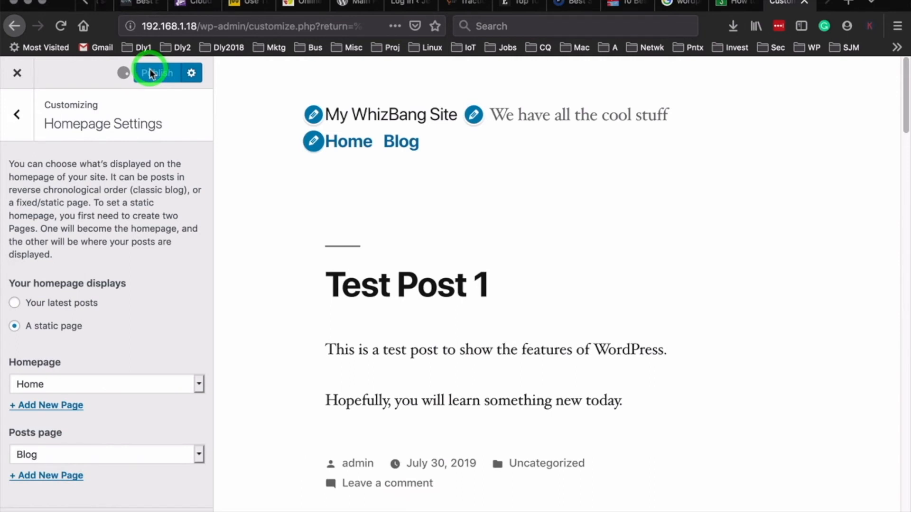
click(17, 77)
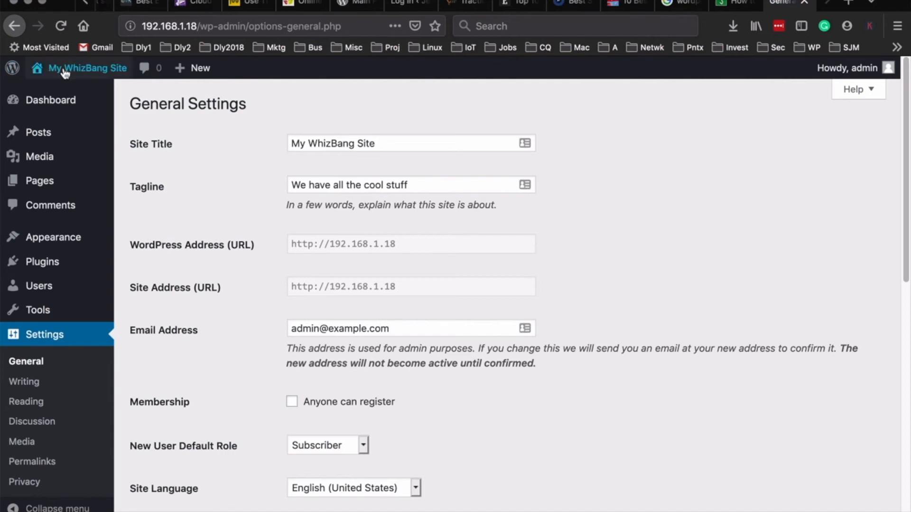
- Open the live site in a new browser tab and switch to it to check the homepage
mouse_move(68, 71)
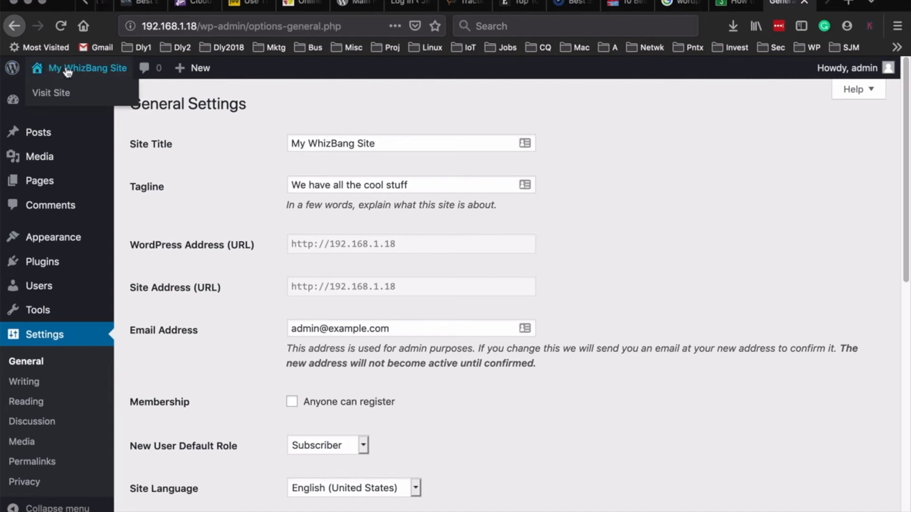
middle_click(57, 97)
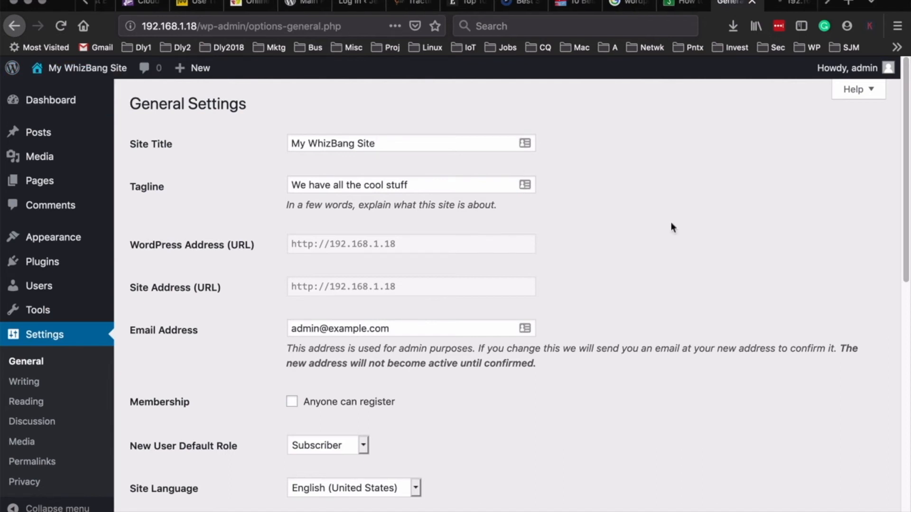
click(781, 4)
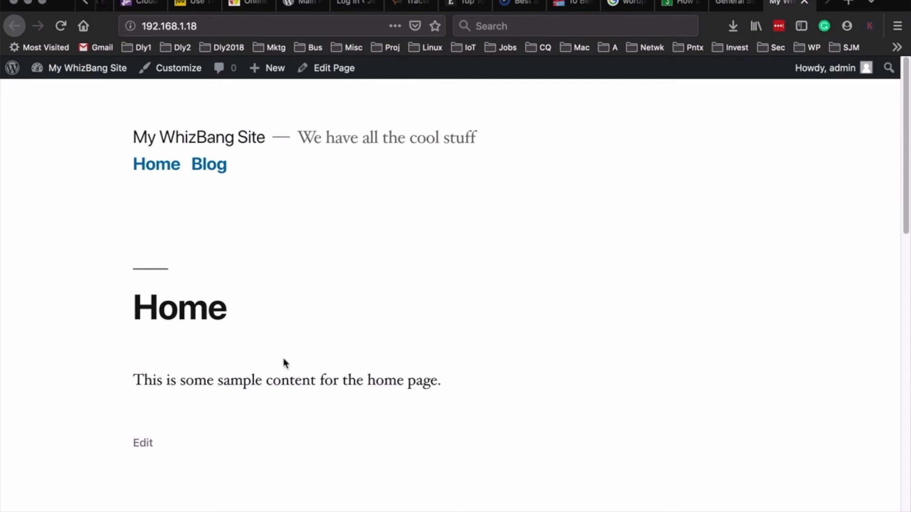
- Follow the site's Blog menu link and look through the posts shown on that page, ending back at its beginning
click(217, 173)
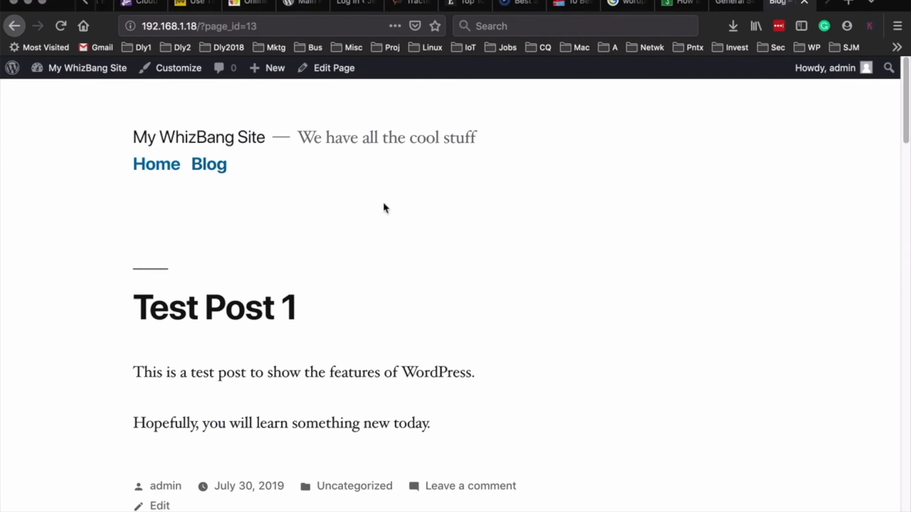
scroll(419, 236, down, 4)
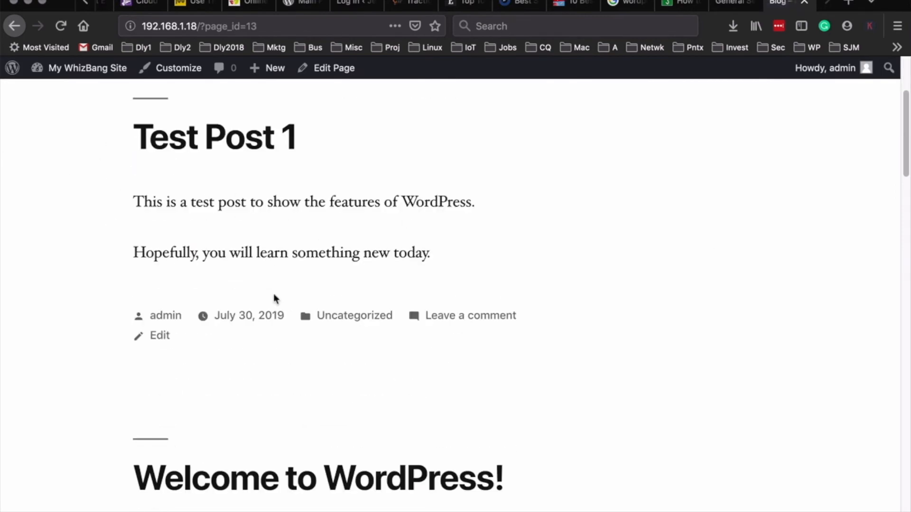
scroll(394, 308, down, 8)
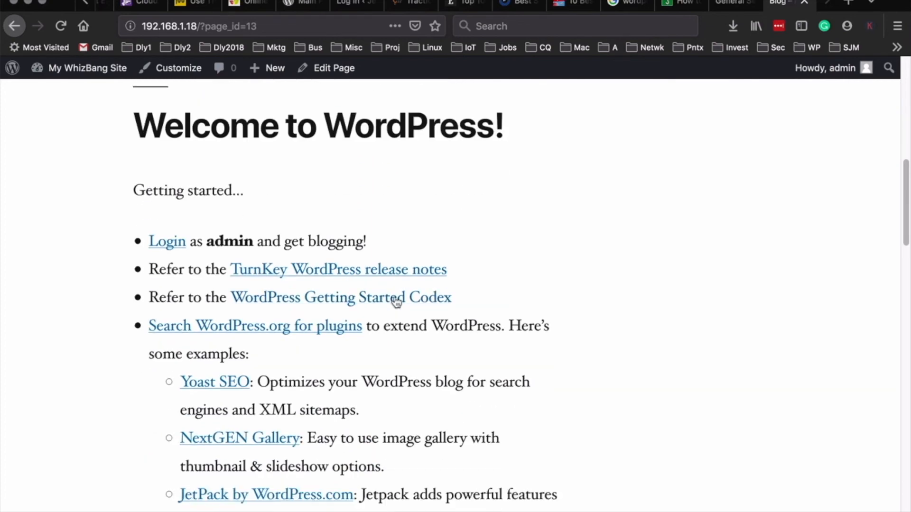
scroll(427, 407, down, 1)
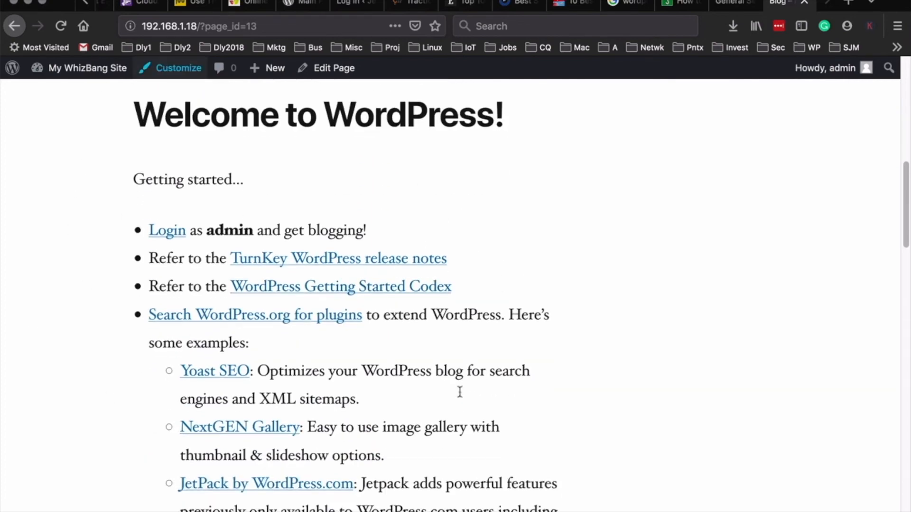
scroll(488, 361, down, 3)
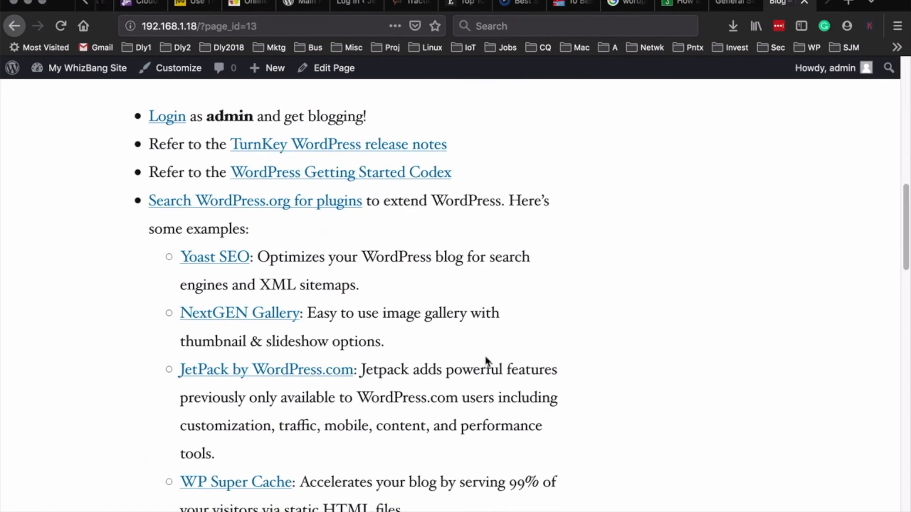
scroll(486, 362, down, 10)
scroll(486, 362, up, 20)
scroll(486, 362, up, 2)
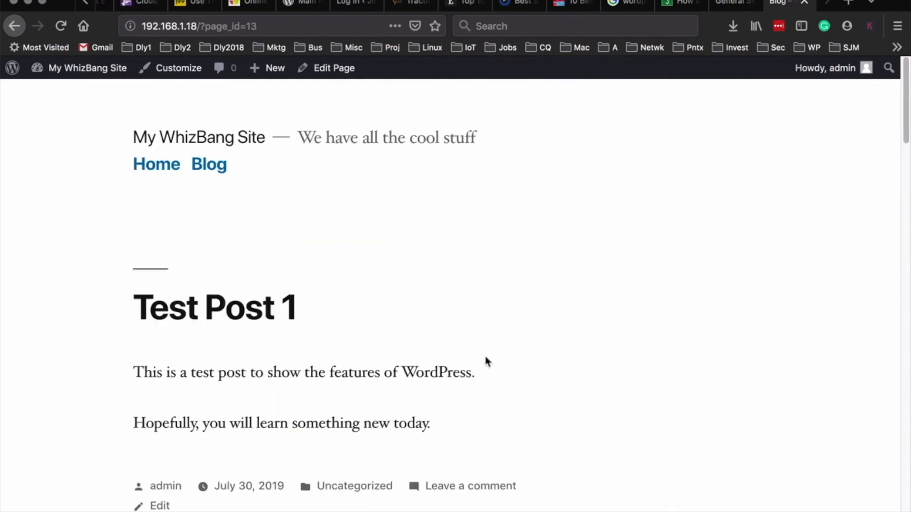